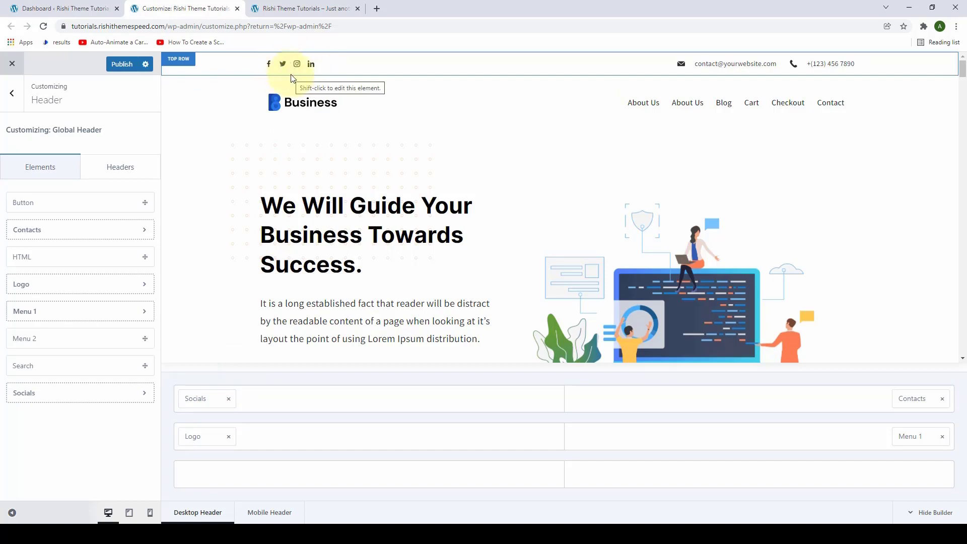
Add YouTube to the header's social icons from the Socials settings
mouse_move(292, 72)
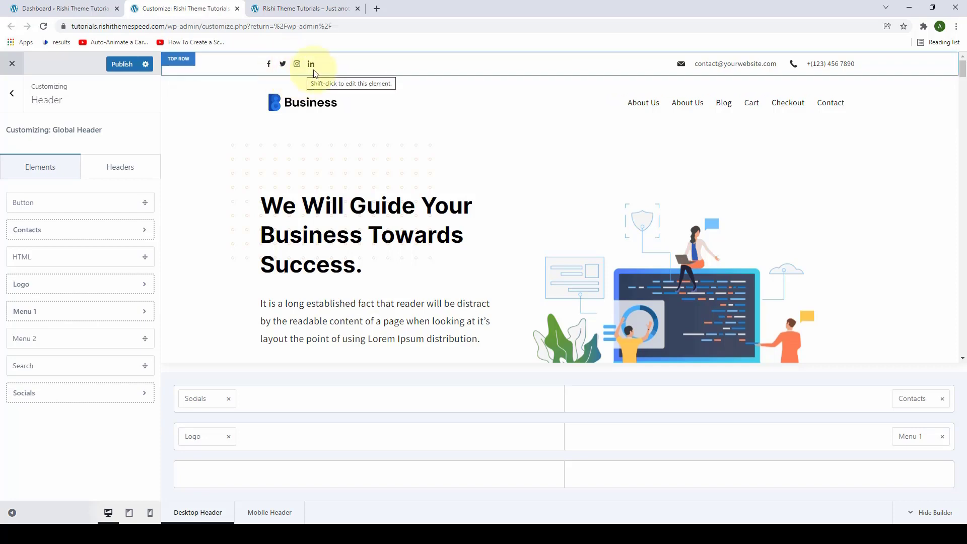
mouse_move(327, 65)
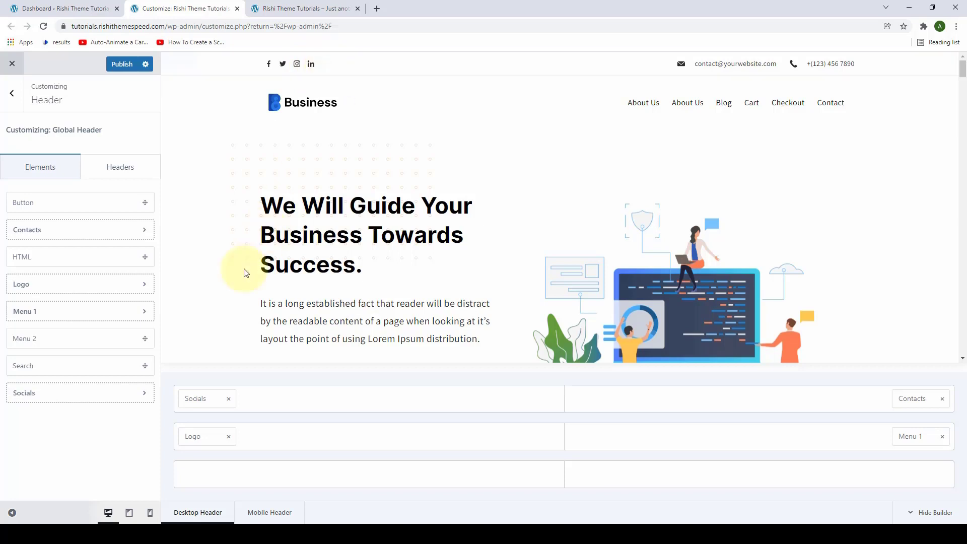
mouse_move(197, 401)
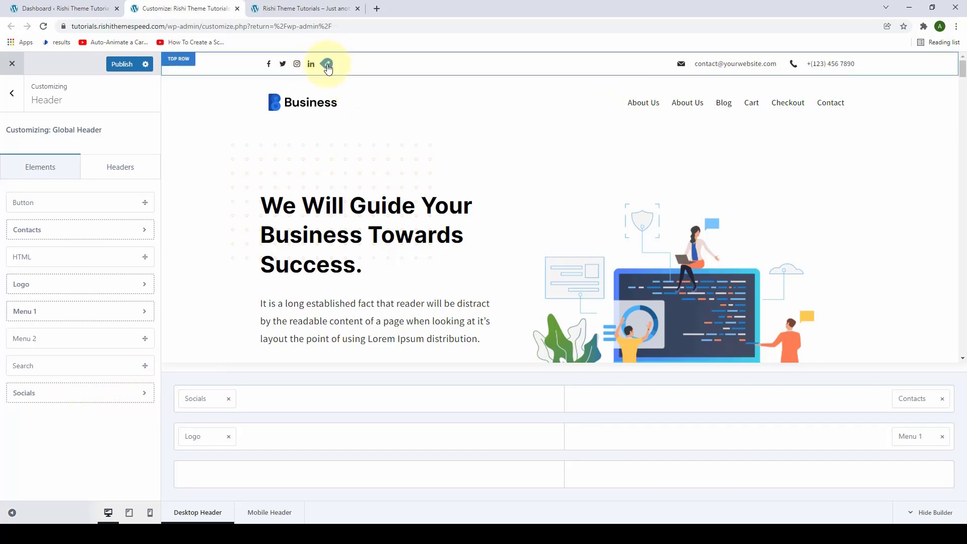
left_click(328, 66)
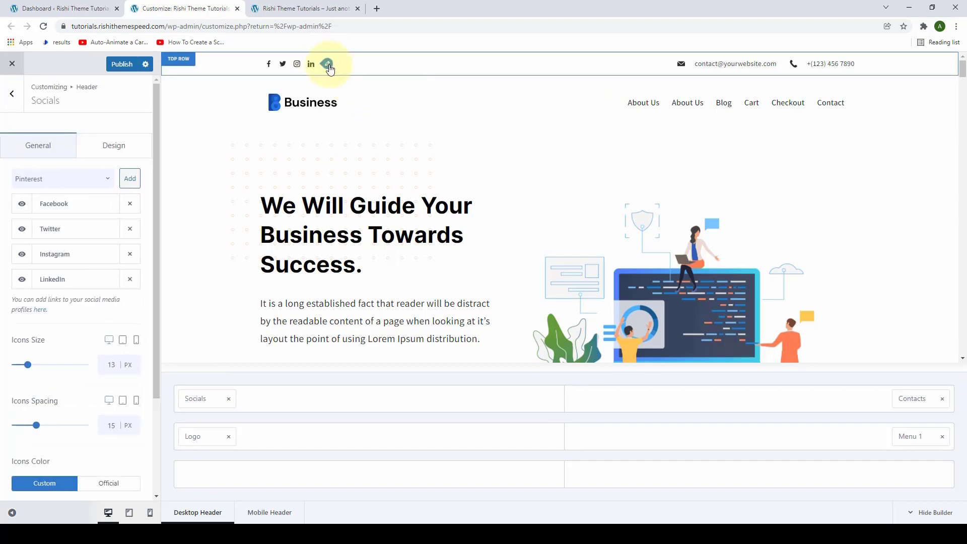
left_click(121, 151)
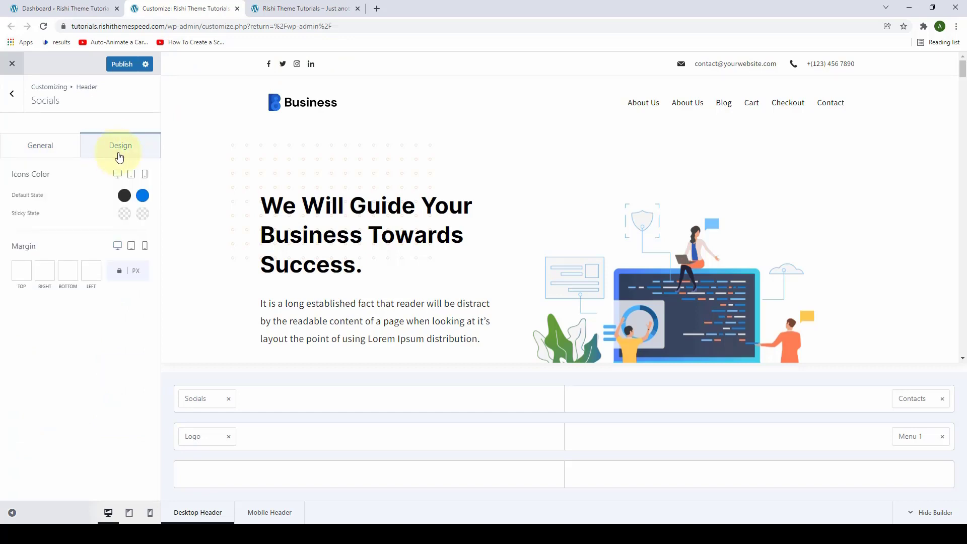
left_click(61, 148)
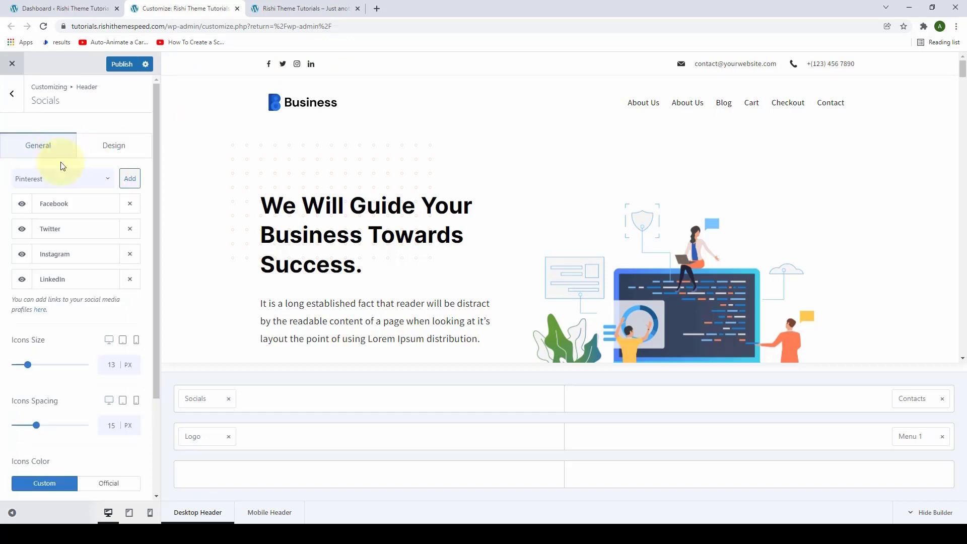
left_click(101, 183)
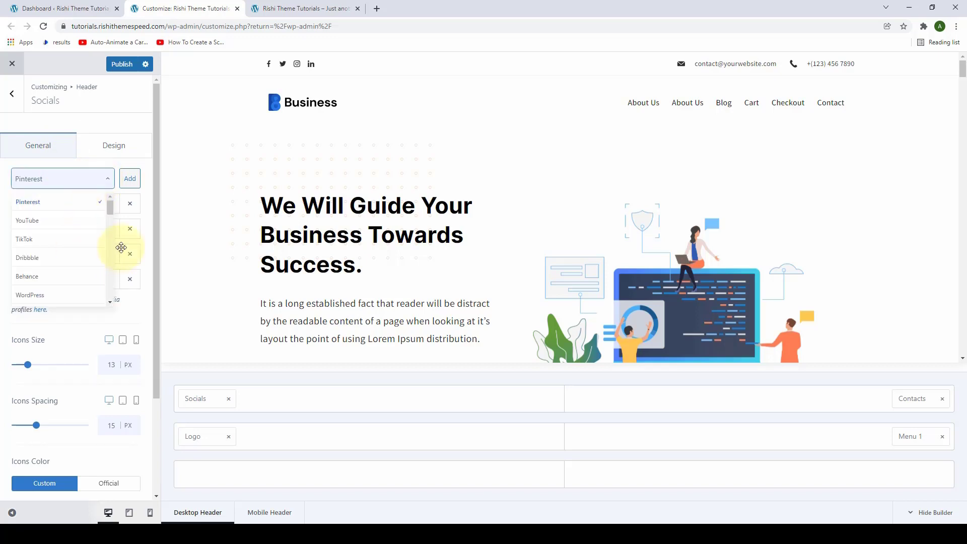
left_click(153, 217)
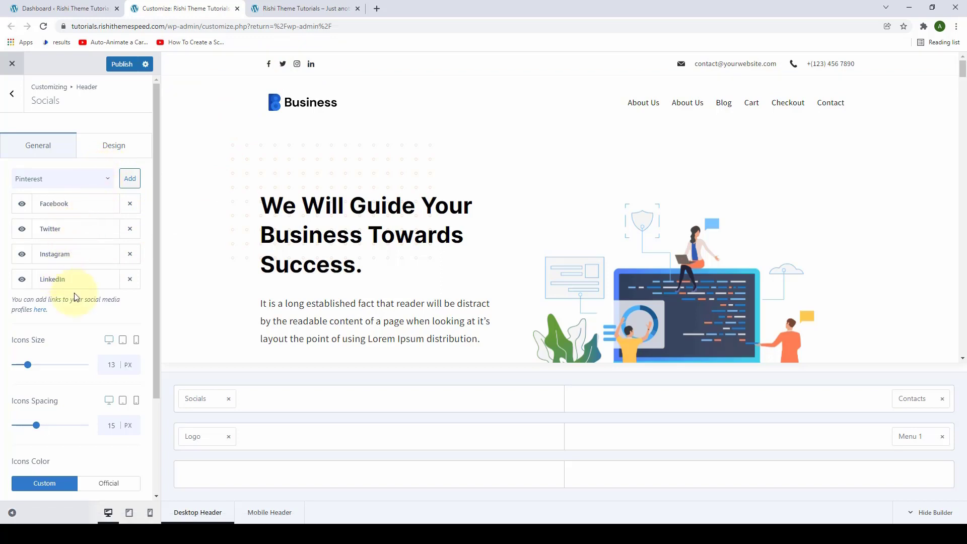
left_click(95, 181)
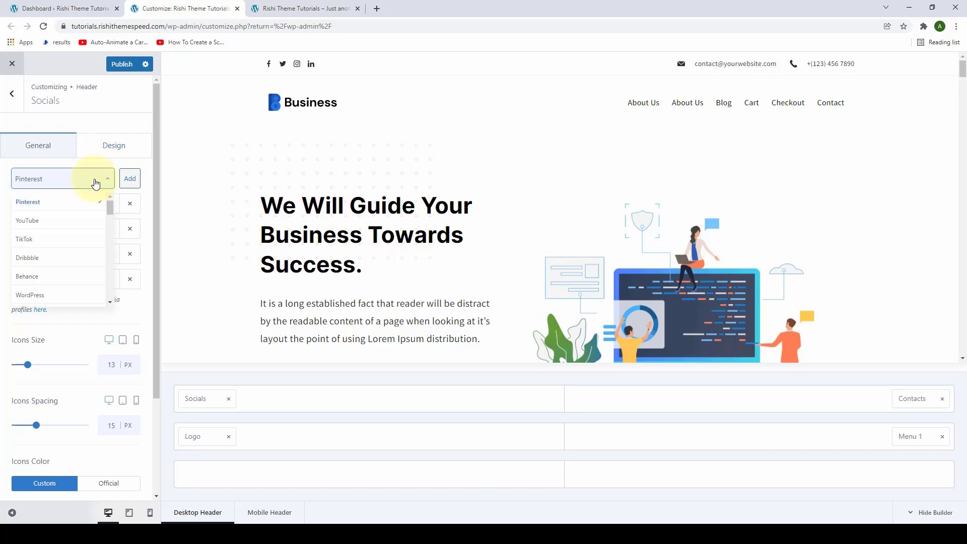
left_click(39, 225)
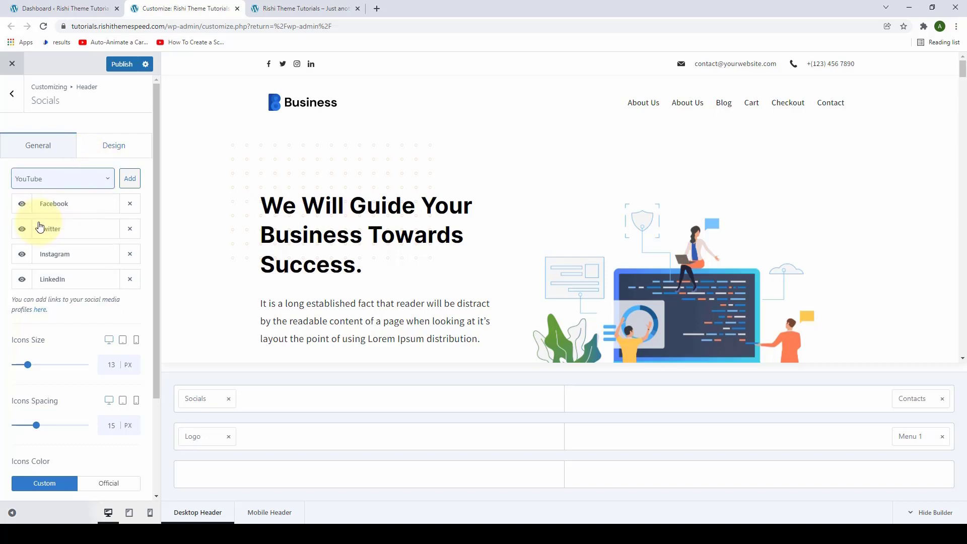
left_click(130, 180)
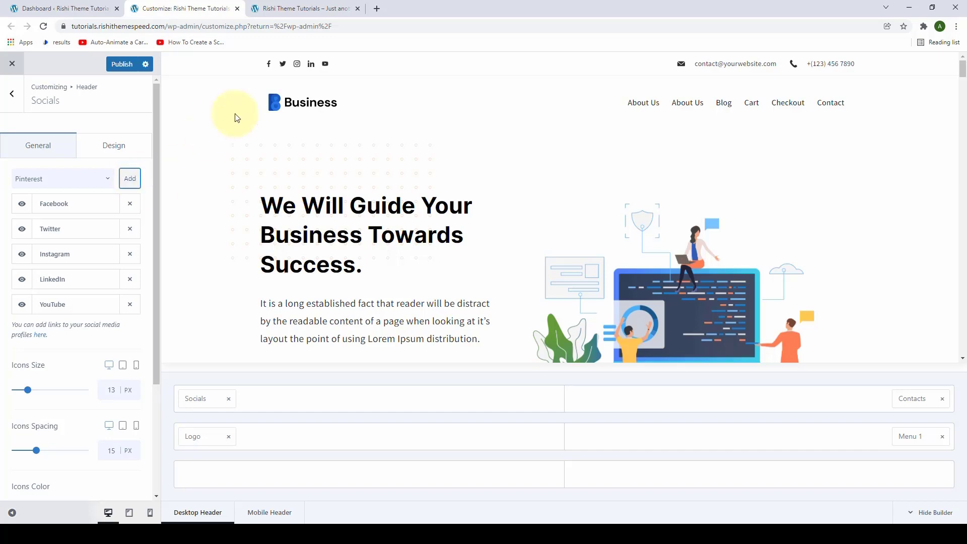
Add TikTok to the header social icons after YouTube
left_click(100, 181)
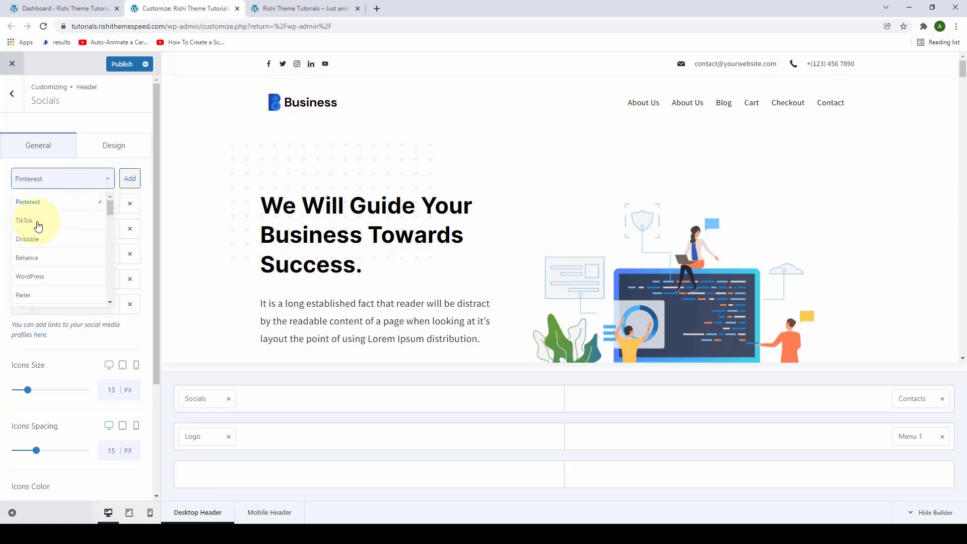
scroll(45, 252, "down", 4)
scroll(49, 273, "up", 3)
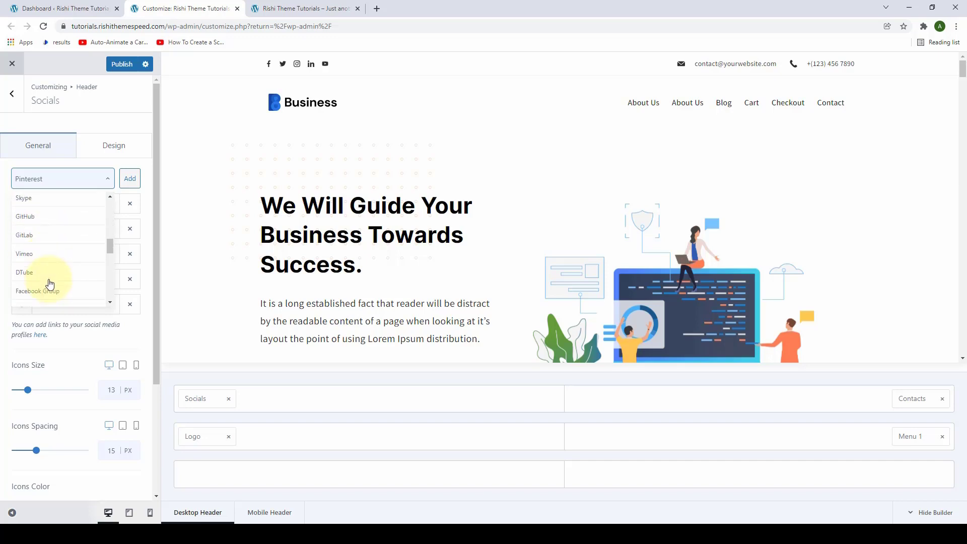
scroll(50, 278, "up", 2)
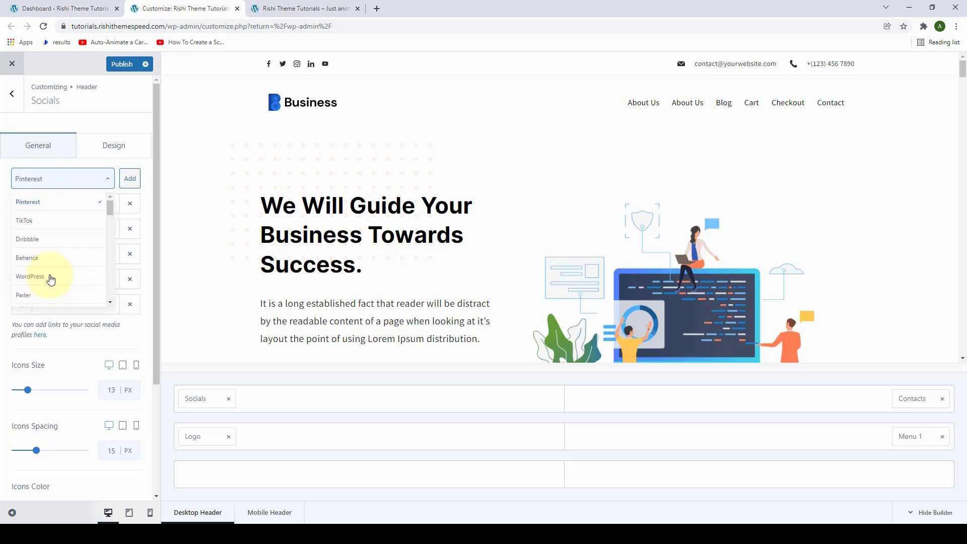
left_click(29, 227)
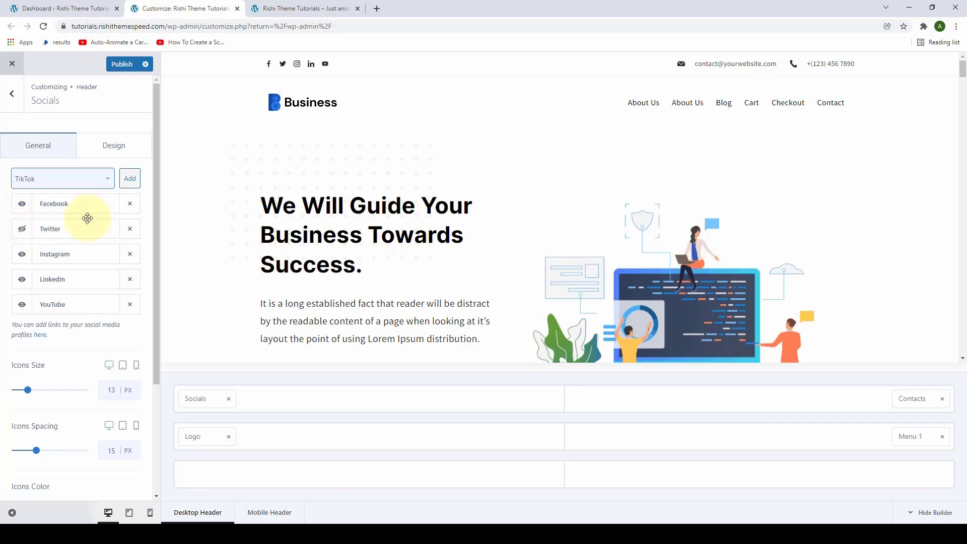
left_click(129, 178)
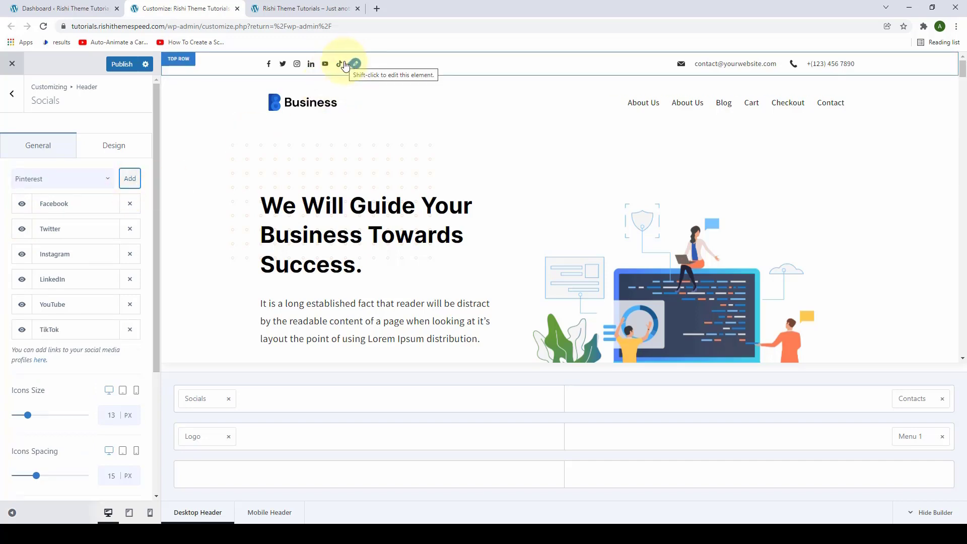
Hide Instagram and remove it from the header's social networks list
left_click(22, 205)
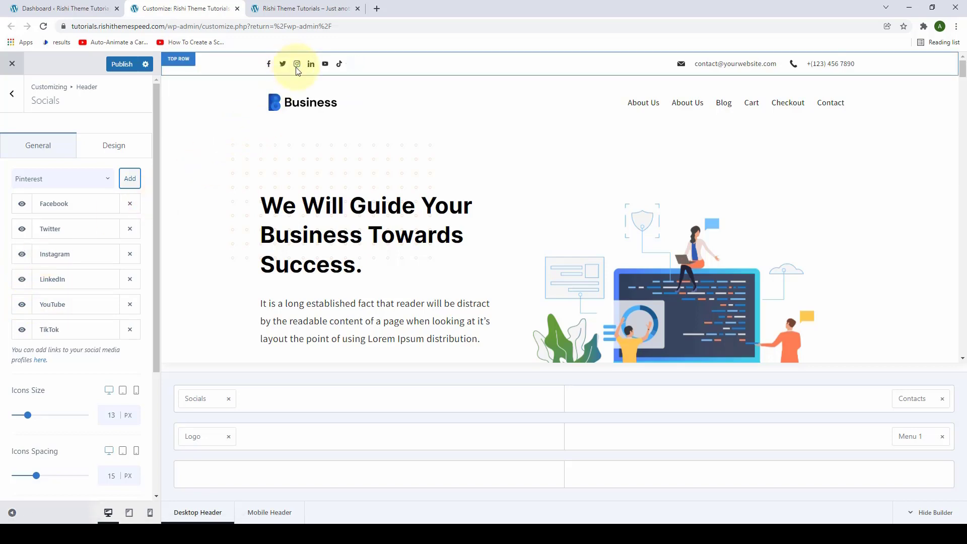
left_click(25, 256)
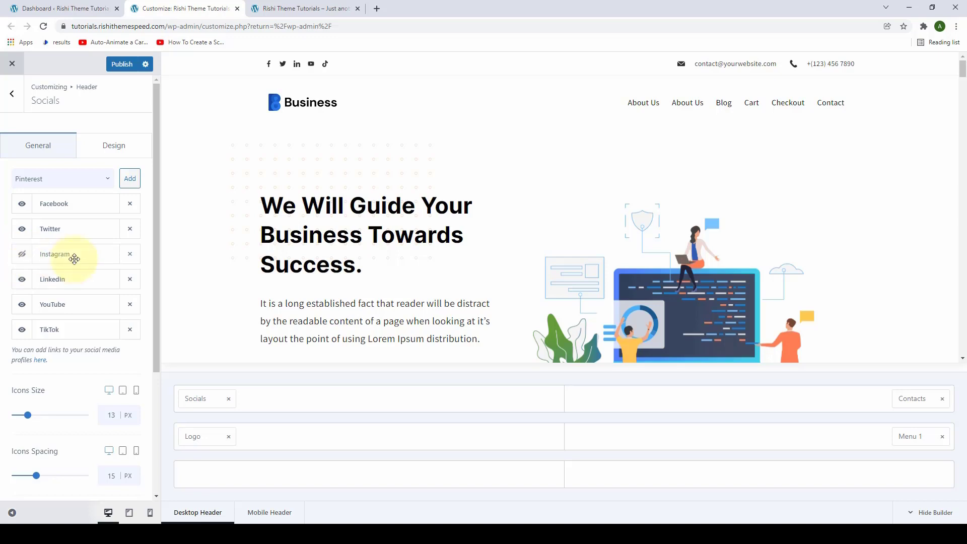
left_click(131, 254)
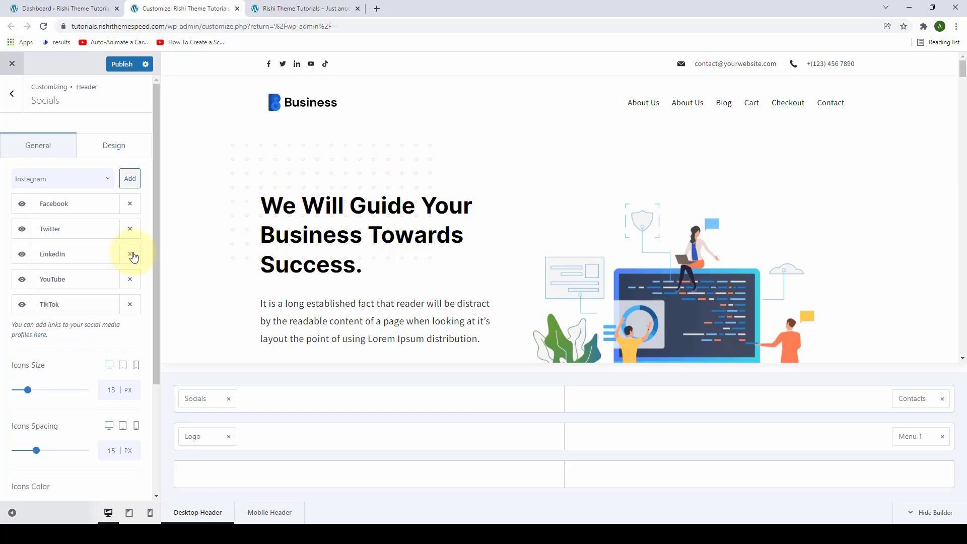
left_click(40, 335)
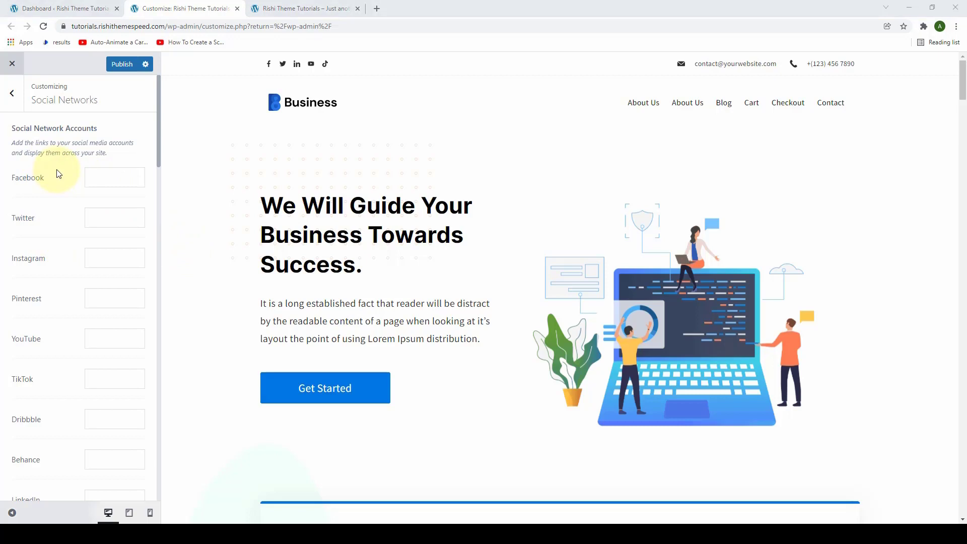
Paste profile links into the Facebook, Twitter, YouTube and TikTok URL fields
left_click(103, 182)
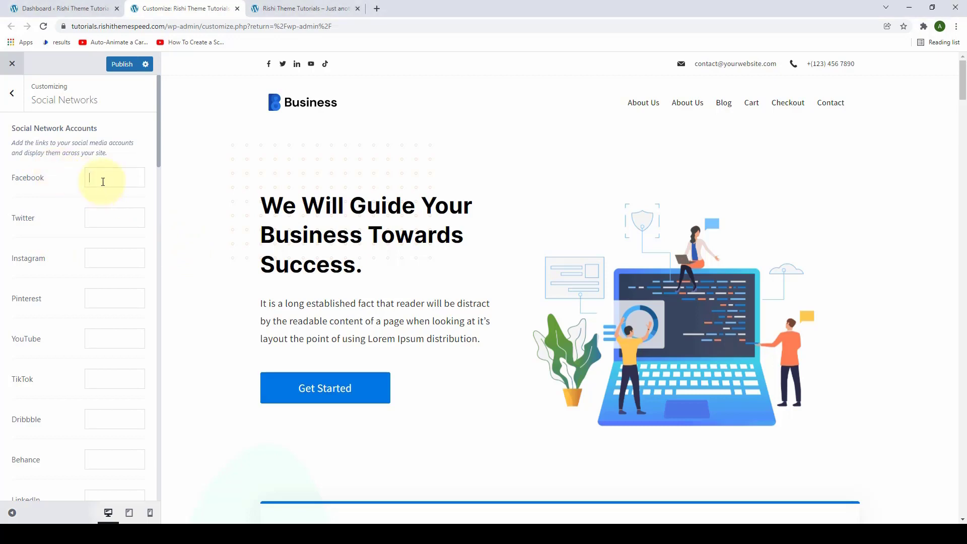
type("facebook.com")
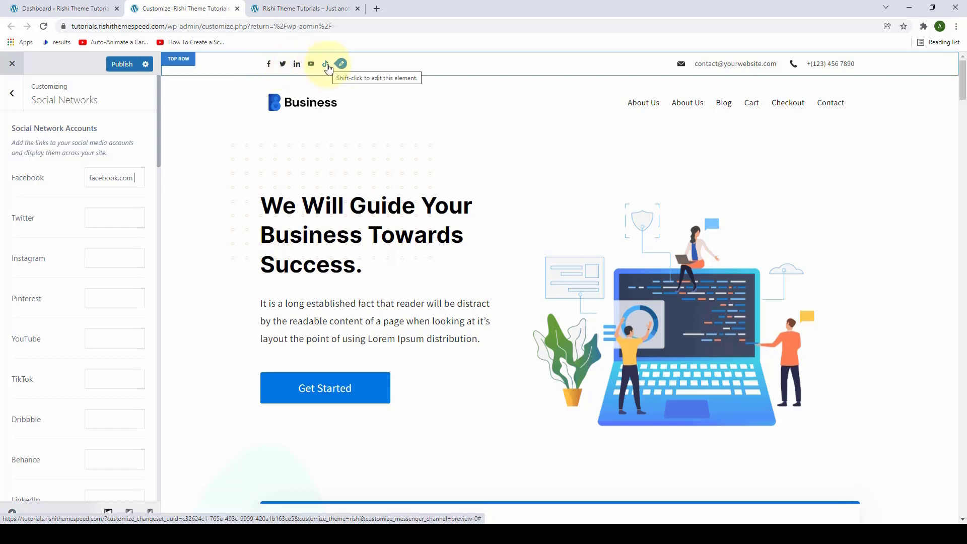
left_click(134, 212)
type("twitter.com")
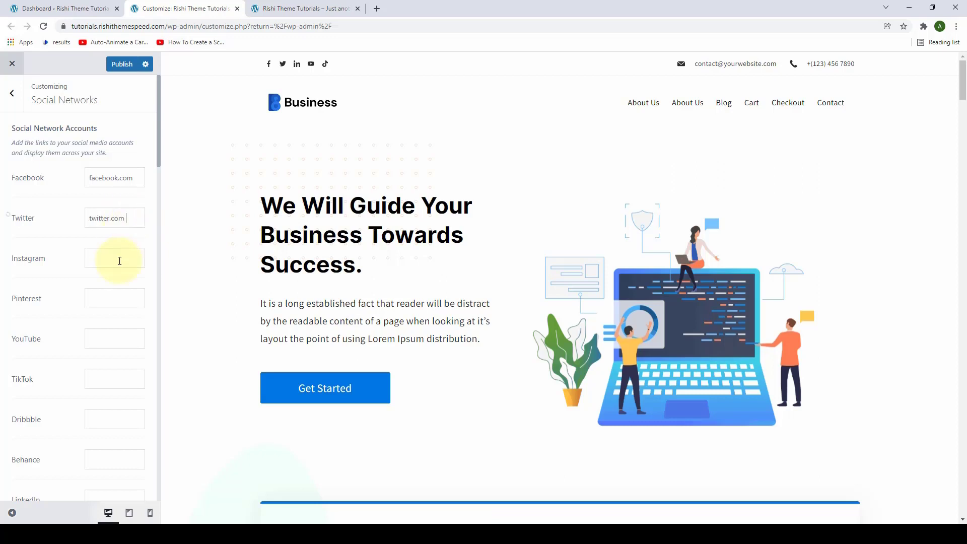
left_click(108, 337)
type("youtube.com")
left_click(103, 382)
type("tiktok.com")
Publish the social link changes and return to the main customizer menu
scroll(106, 320, "down", 3)
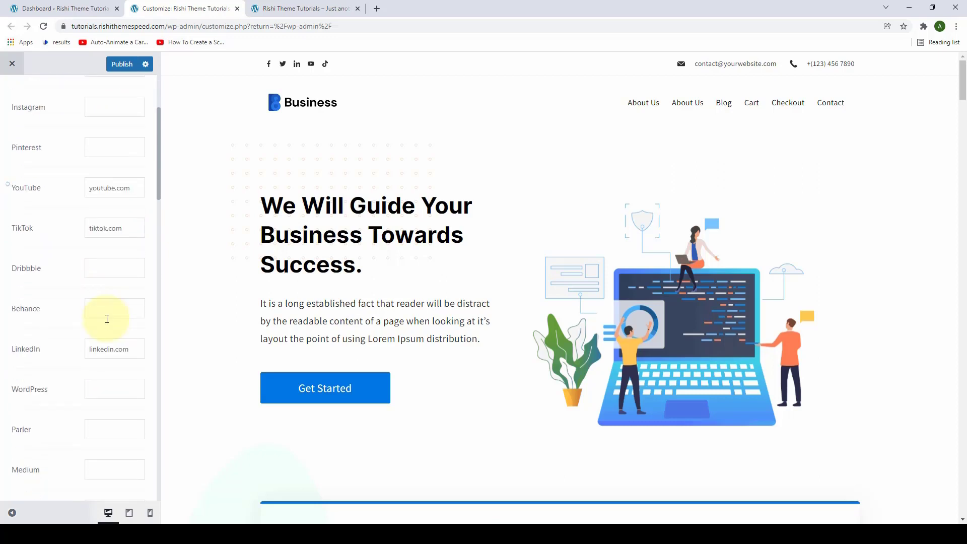
scroll(116, 252, "up", 3)
left_click(123, 64)
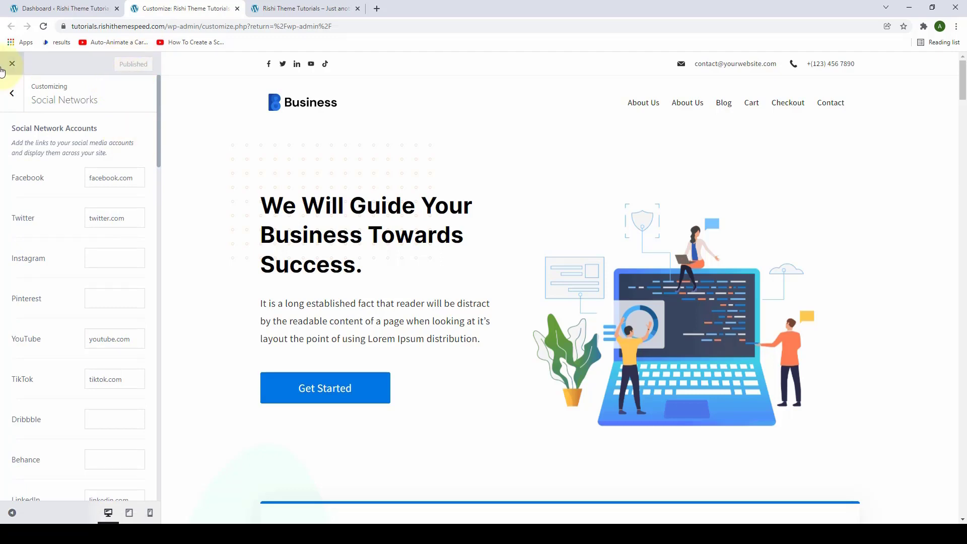
left_click(12, 93)
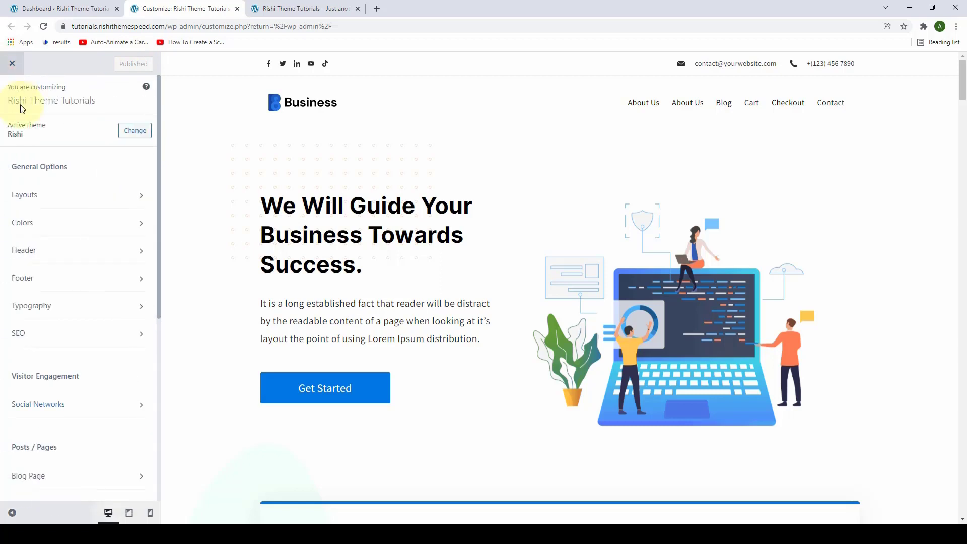
In Header > Socials, set icon size to 15 px and icon spacing to 23 px
left_click(133, 258)
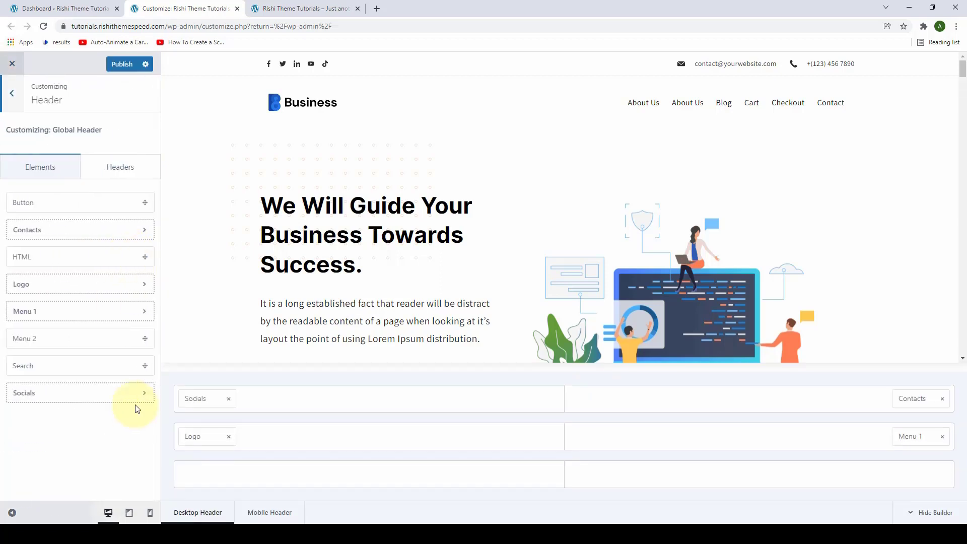
left_click(141, 396)
scroll(96, 334, "down", 3)
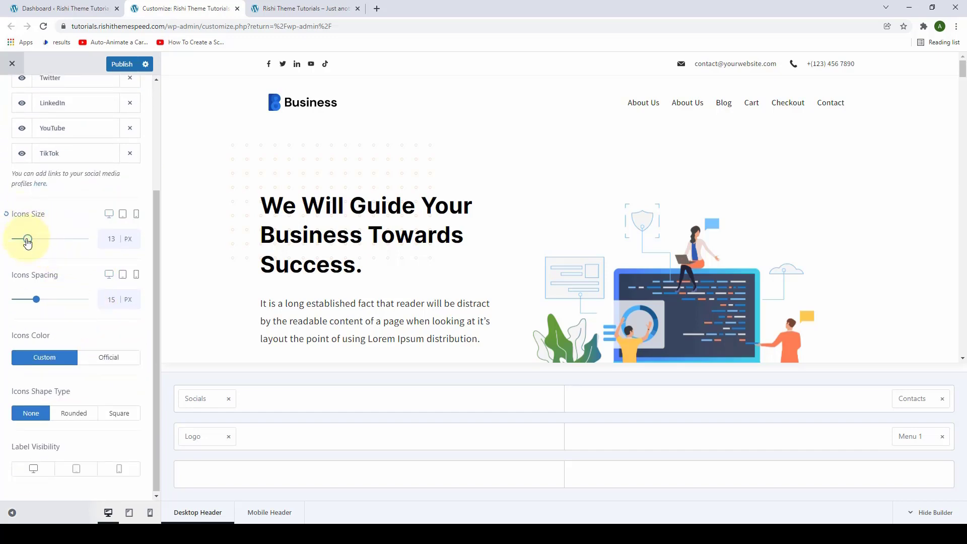
left_click_drag(28, 242, 28, 242)
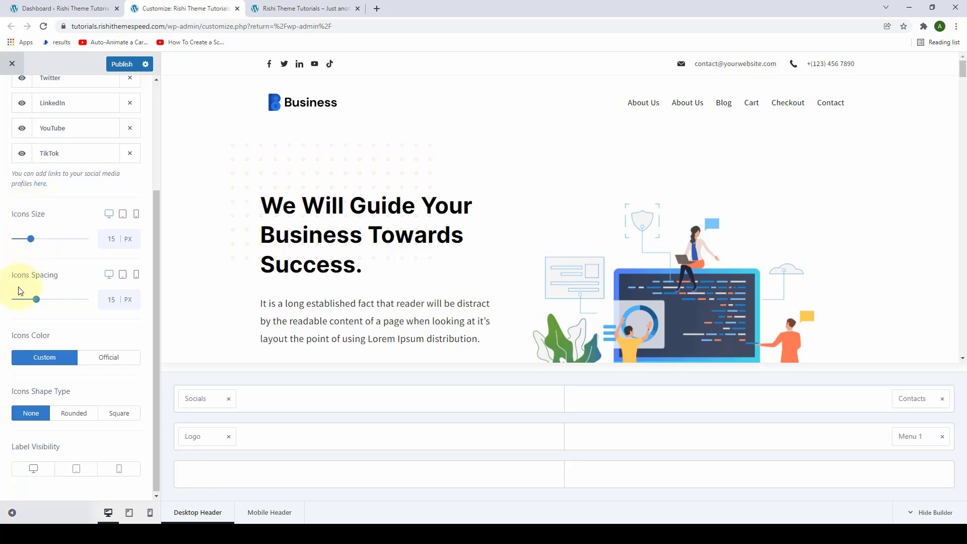
left_click_drag(37, 306, 46, 307)
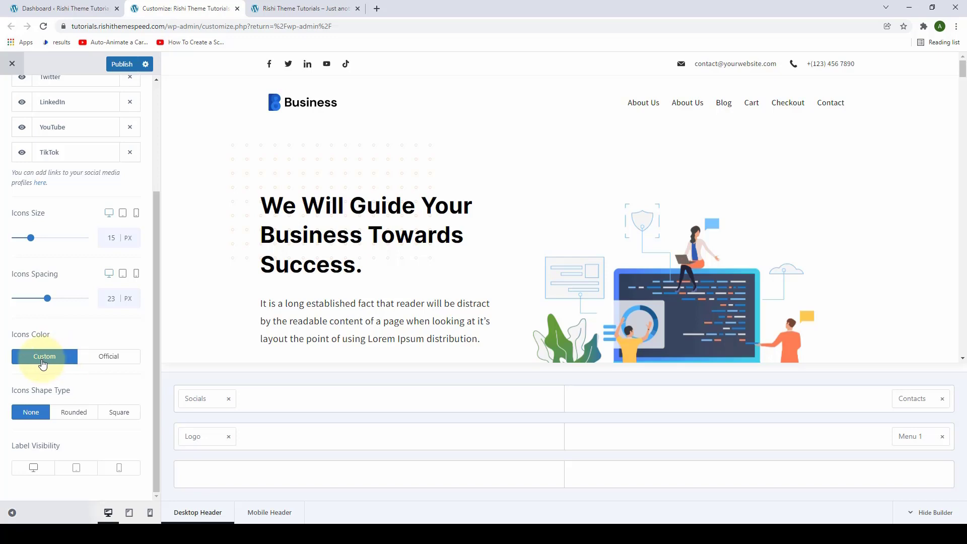
Set the header icons' colour to Custom and their shape type to solid Square
left_click(114, 364)
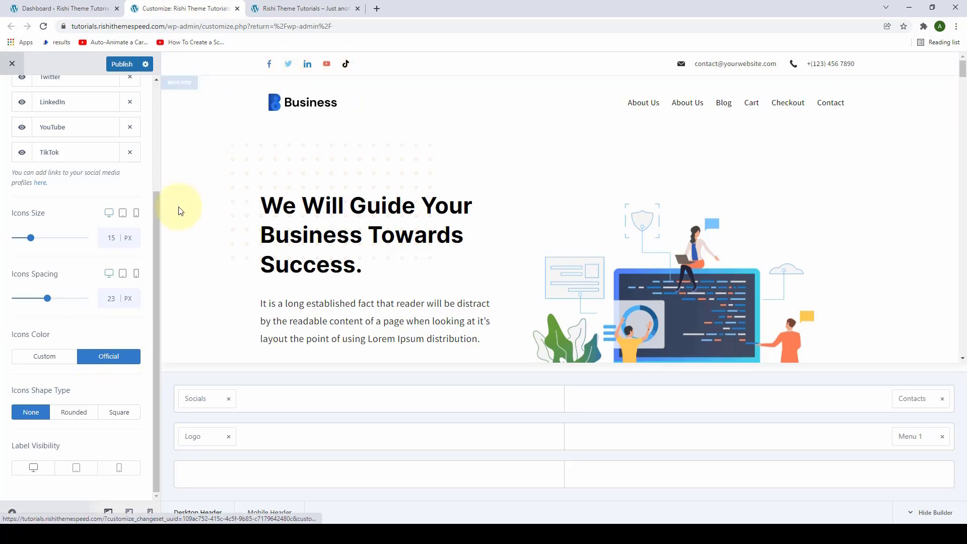
left_click(37, 358)
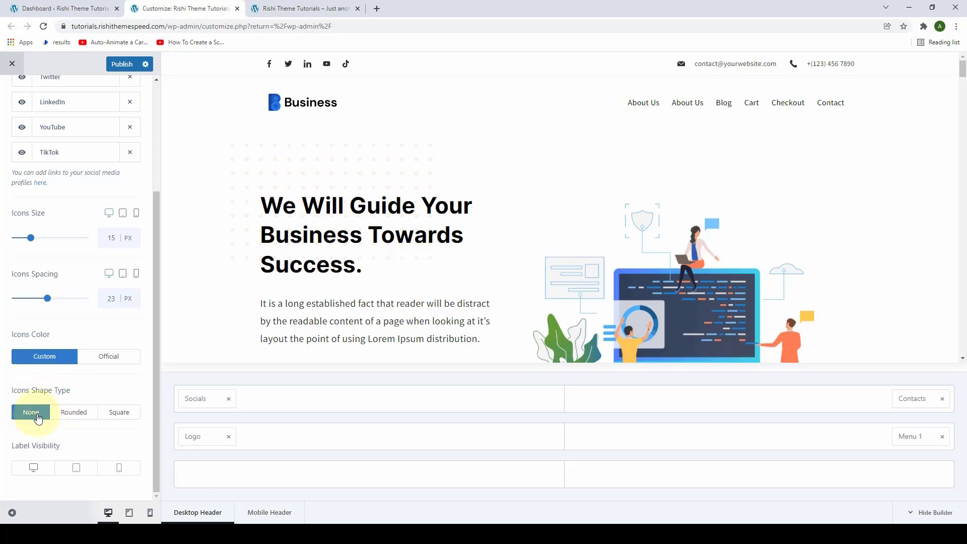
left_click(73, 413)
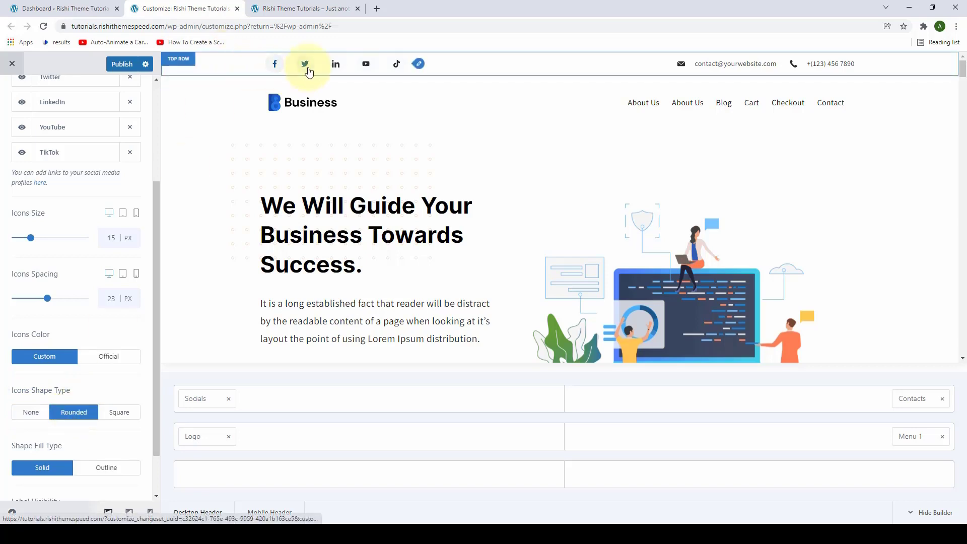
left_click(119, 412)
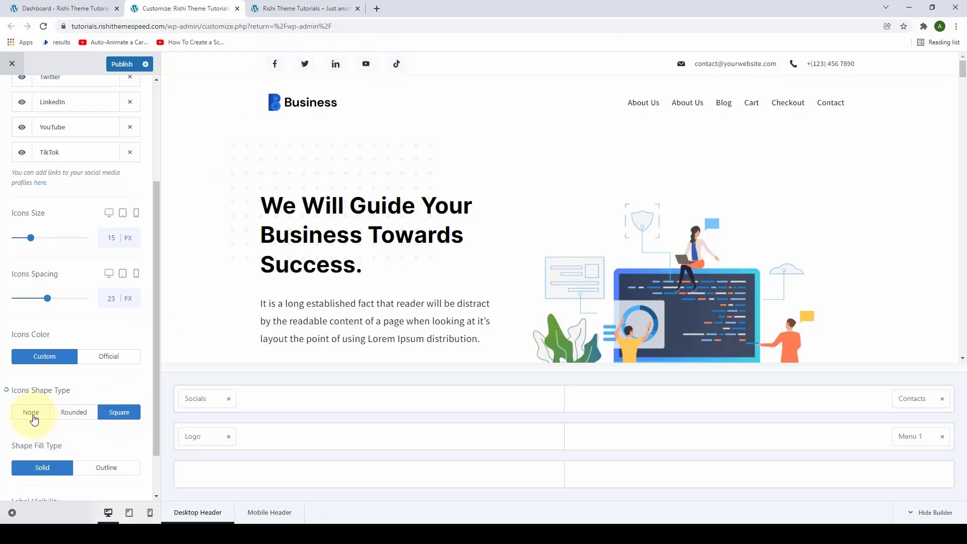
scroll(26, 418, "down", 2)
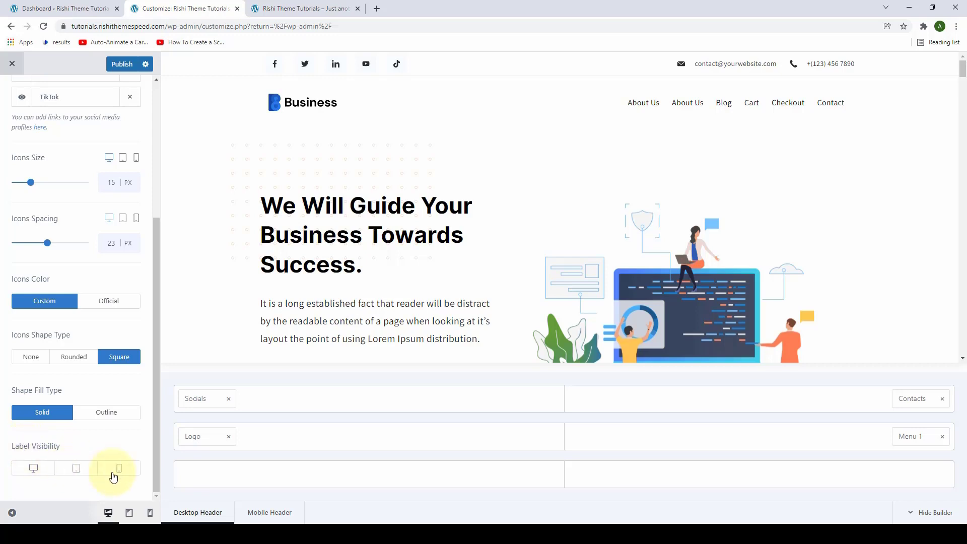
Try social icon labels on desktop and in the mobile off-canvas menu, then turn them off
left_click(38, 470)
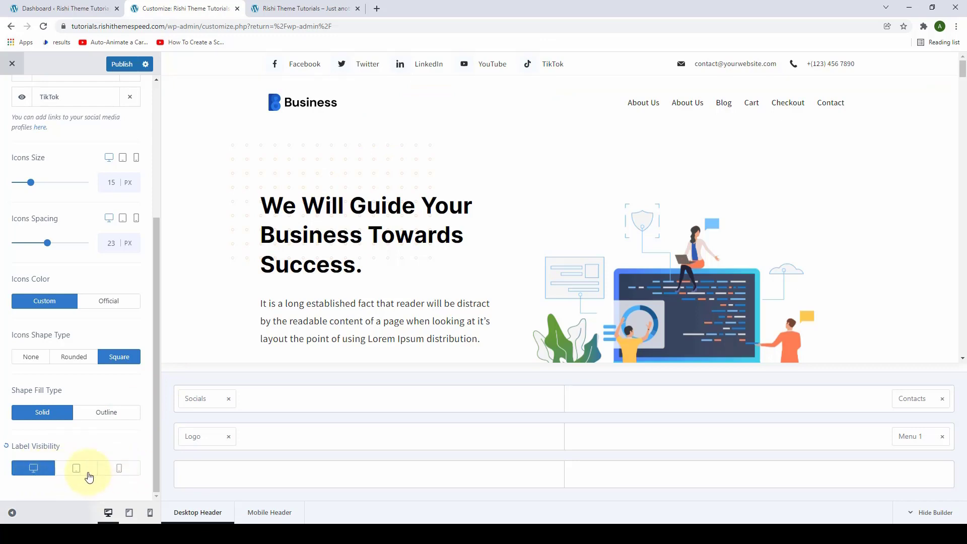
left_click(271, 513)
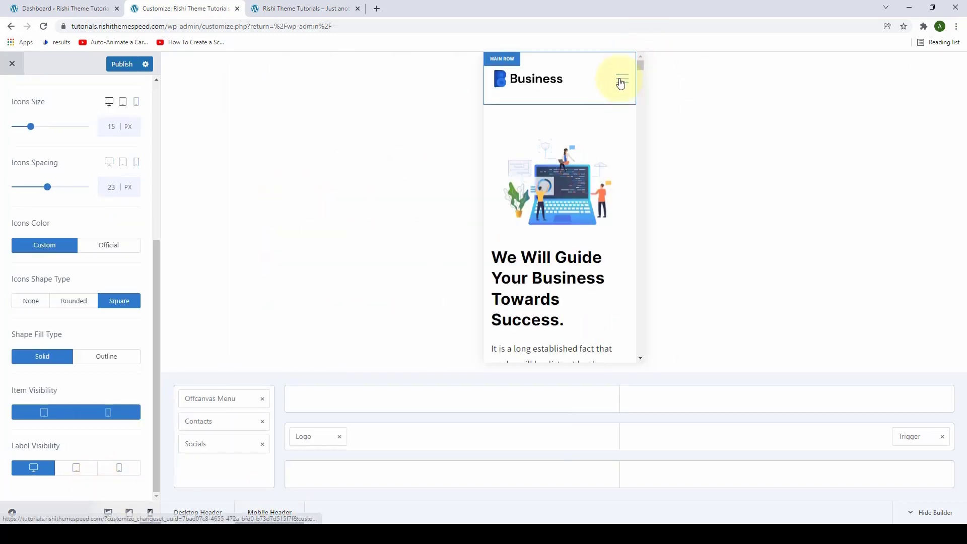
left_click(620, 84)
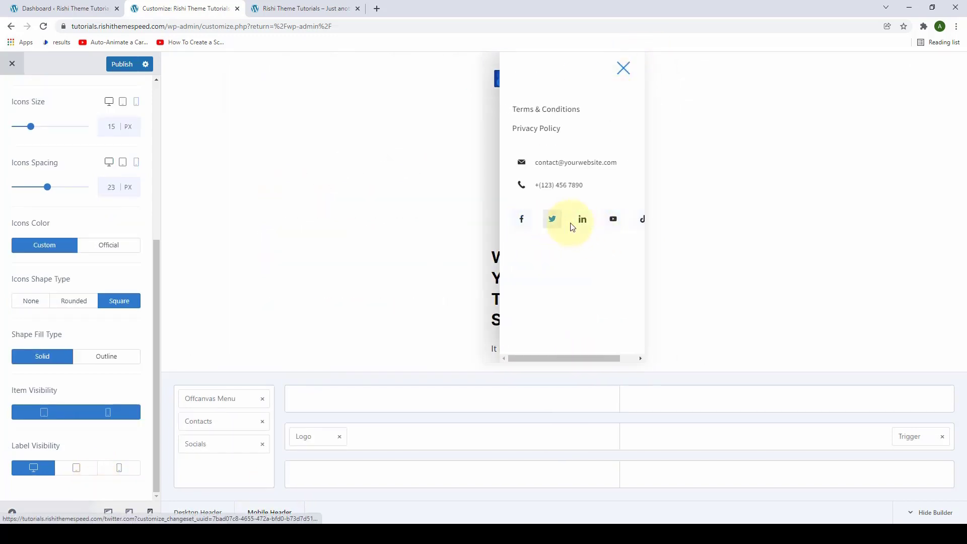
mouse_move(592, 358)
left_mouse_down()
mouse_move(615, 359)
mouse_move(585, 361)
left_mouse_up()
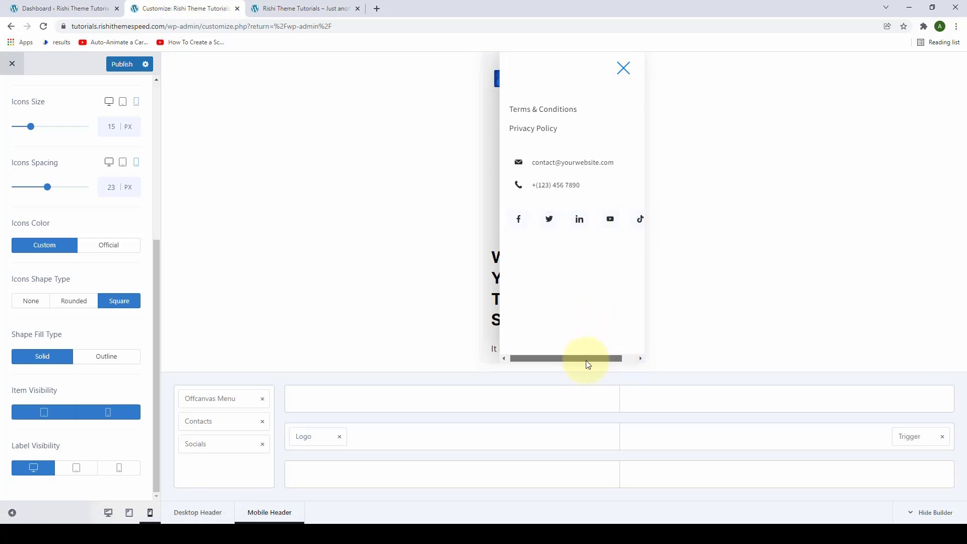
left_click(120, 471)
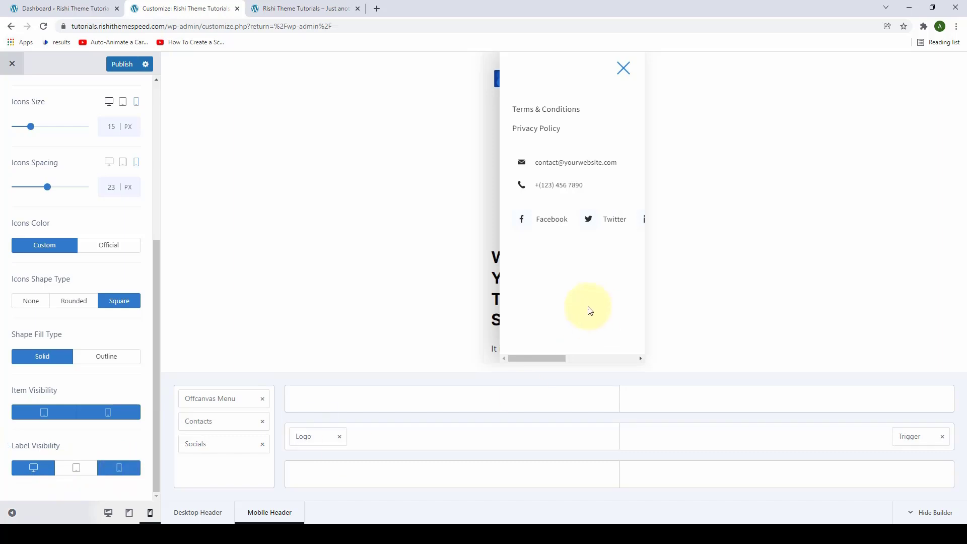
left_click_drag(548, 355, 529, 358)
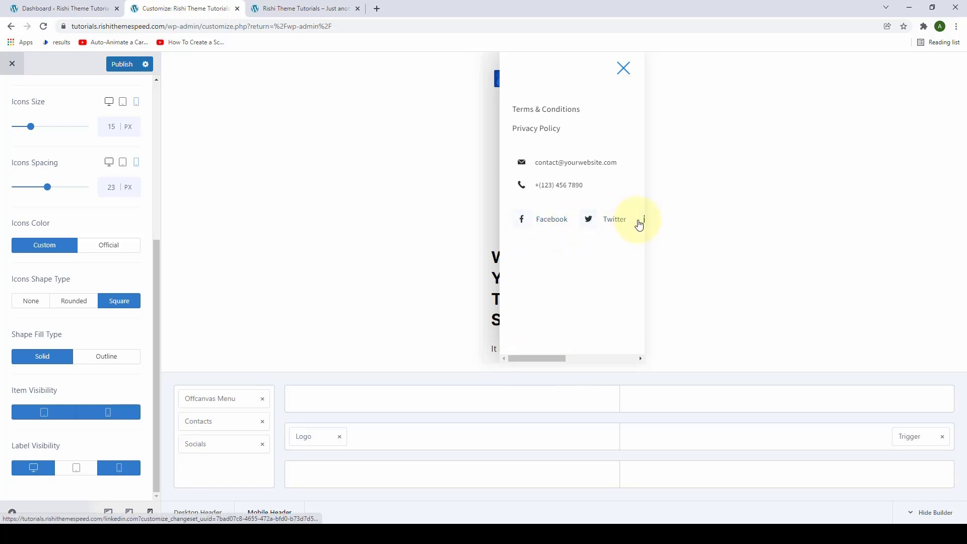
mouse_move(572, 366)
left_mouse_down()
mouse_move(600, 357)
mouse_move(628, 363)
mouse_move(554, 361)
left_mouse_up()
left_click(623, 69)
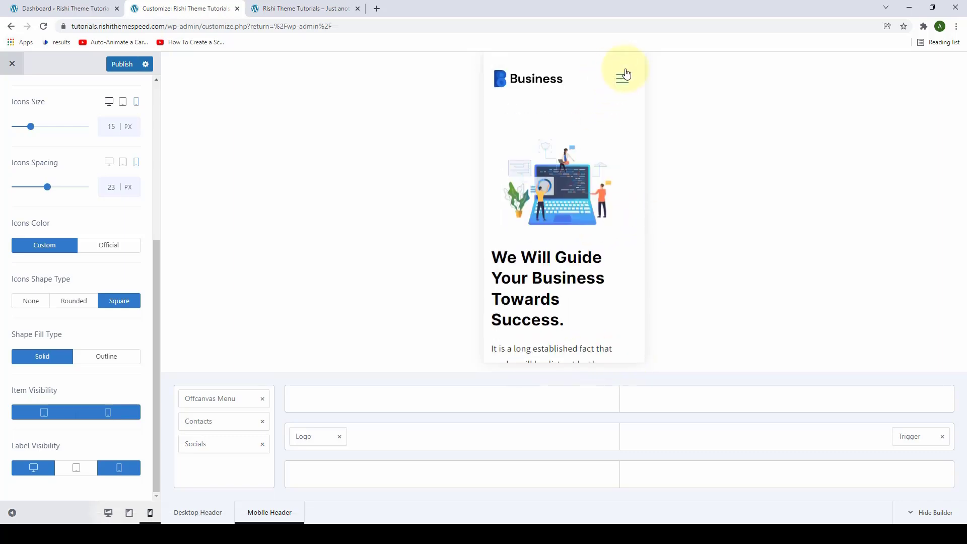
left_click(38, 471)
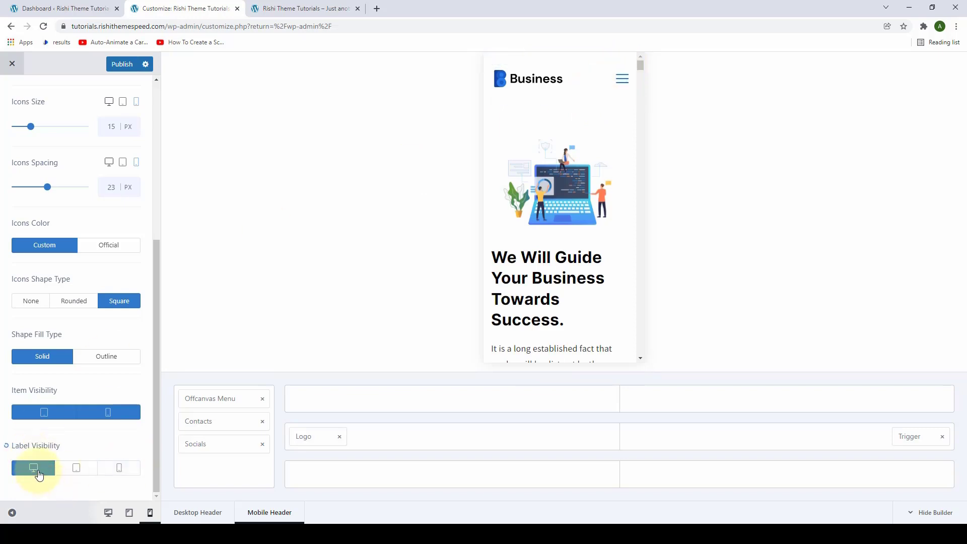
Switch back to the Desktop Header and its Socials General settings after viewing Design
left_click(204, 513)
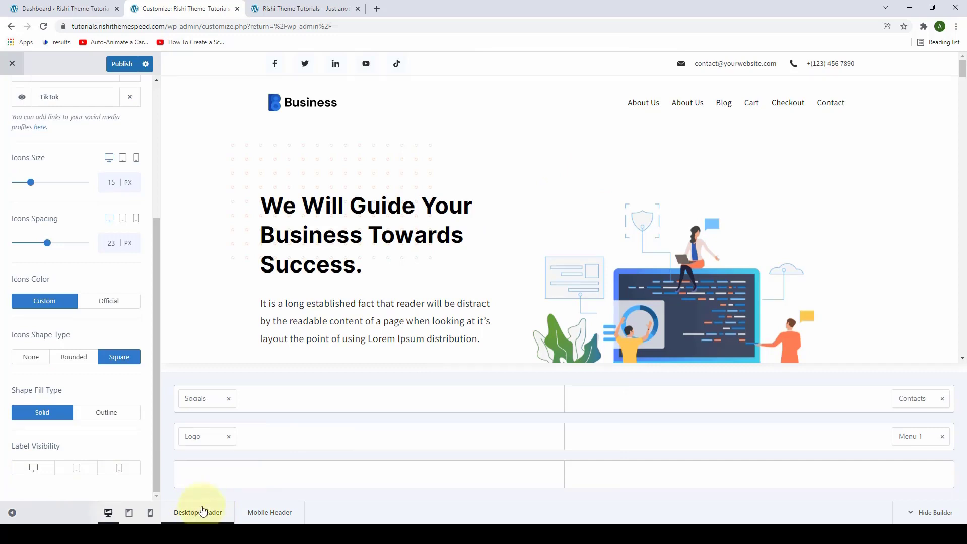
scroll(110, 460, "up", 5)
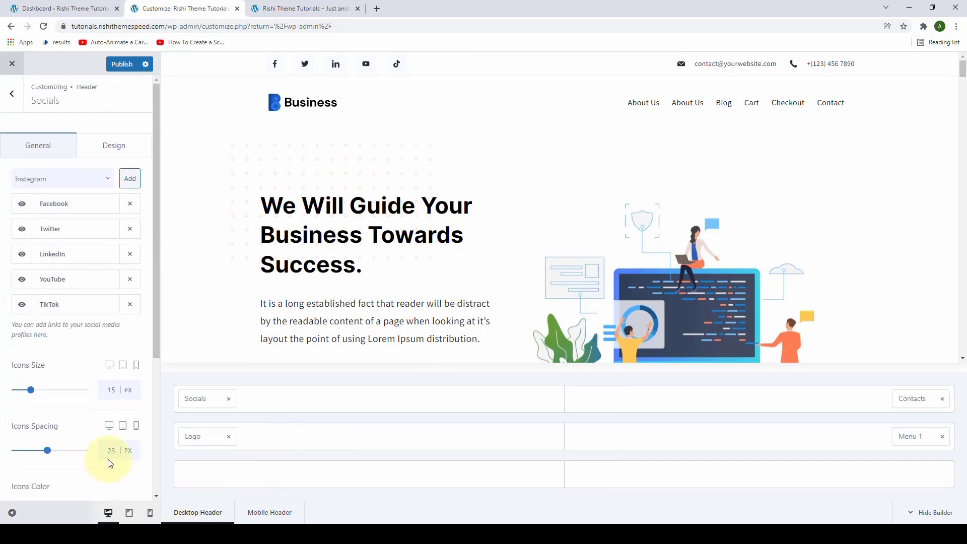
left_click(121, 147)
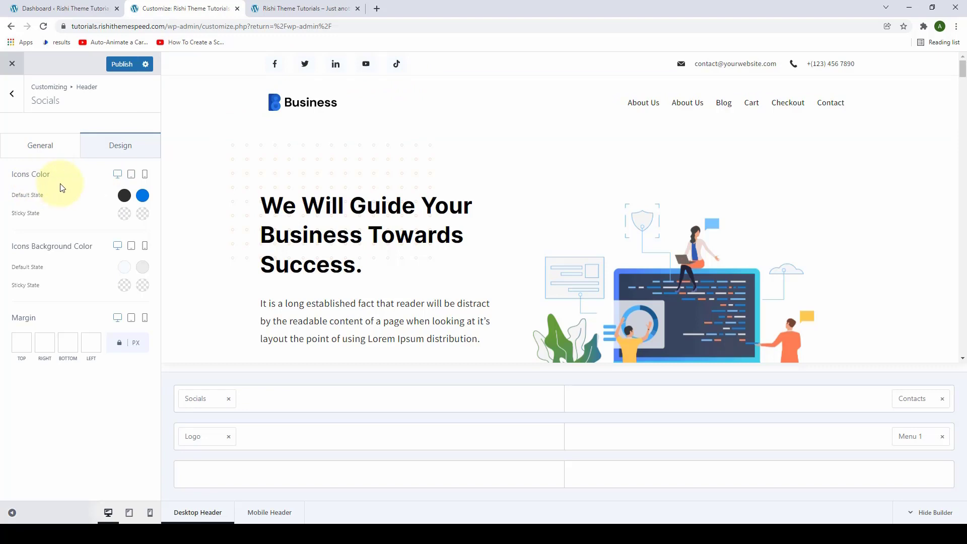
left_click(69, 154)
scroll(39, 236, "down", 4)
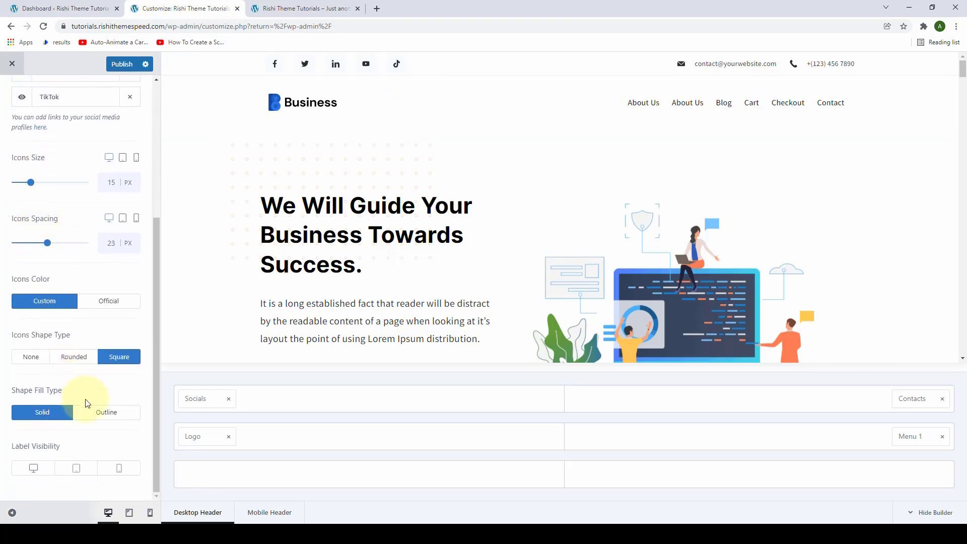
scroll(96, 383, "up", 1)
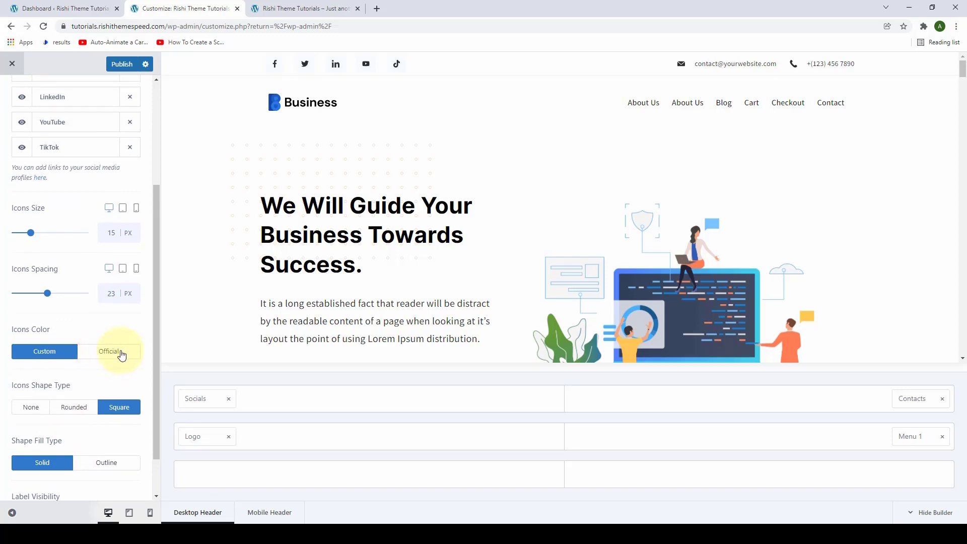
Revert icon colours from Official back to Custom and set the icon shape to Rounded
left_click(122, 356)
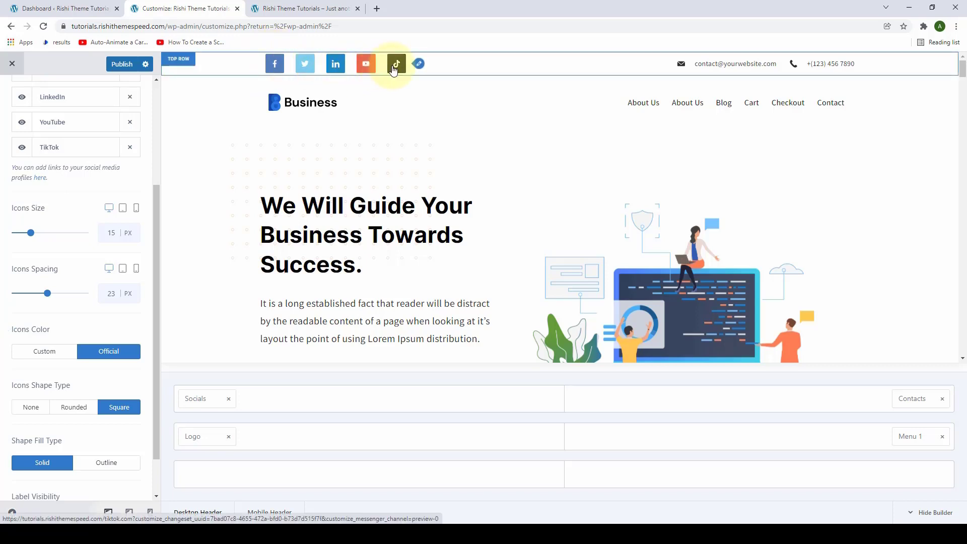
scroll(103, 251, "up", 5)
left_click(128, 148)
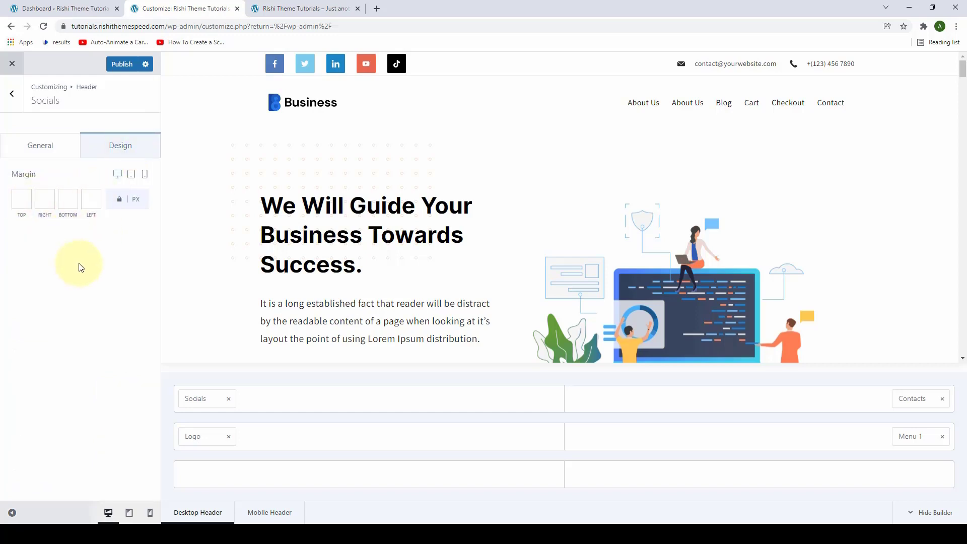
left_click(62, 147)
scroll(106, 271, "down", 1)
scroll(106, 271, "down", 3)
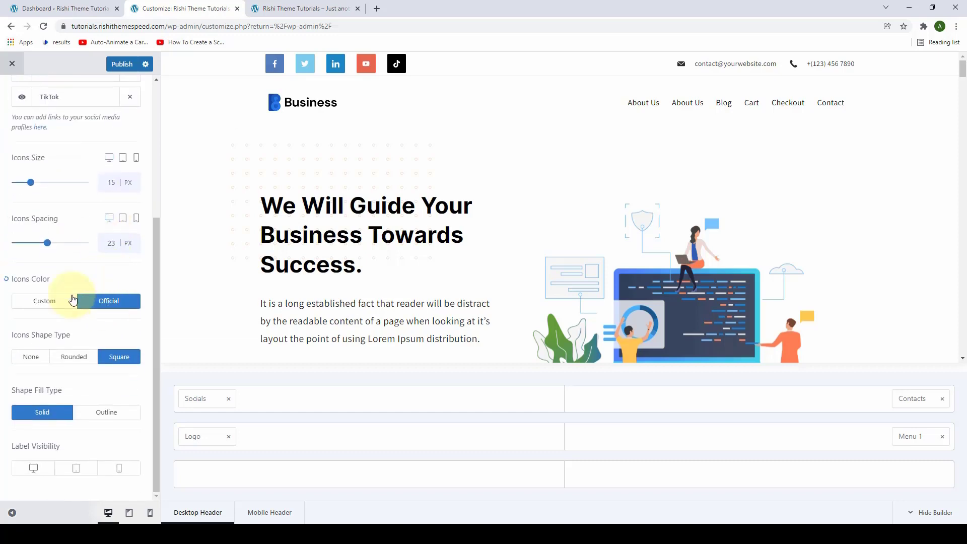
left_click(51, 301)
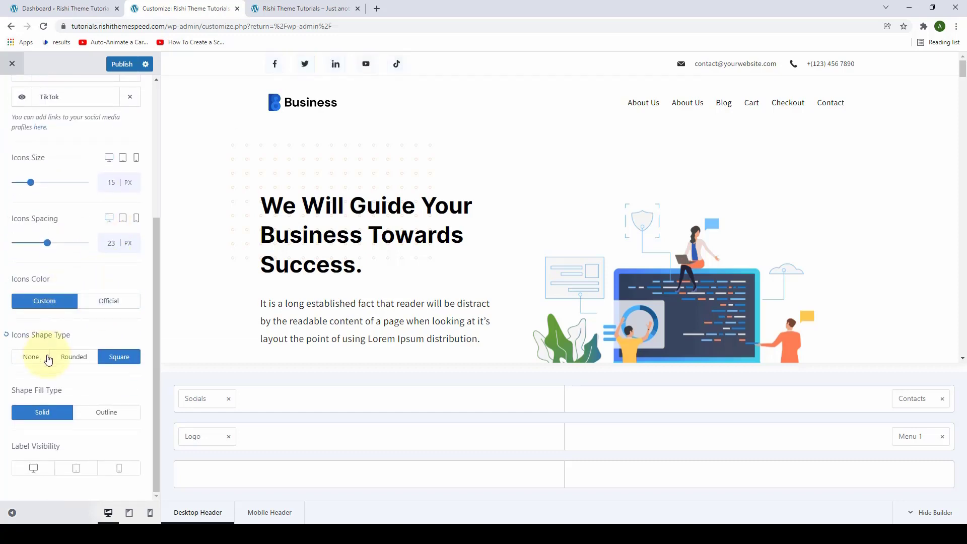
left_click(72, 359)
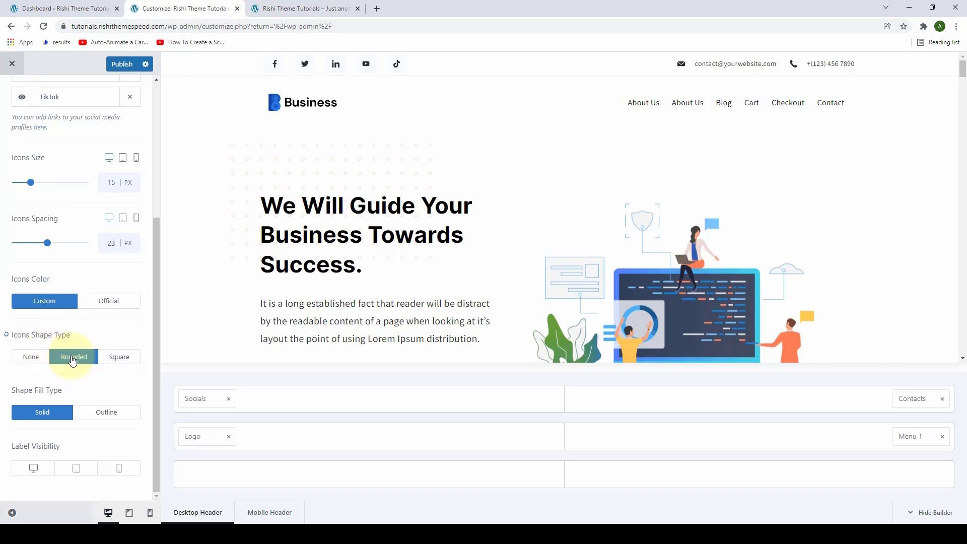
scroll(72, 357, "up", 6)
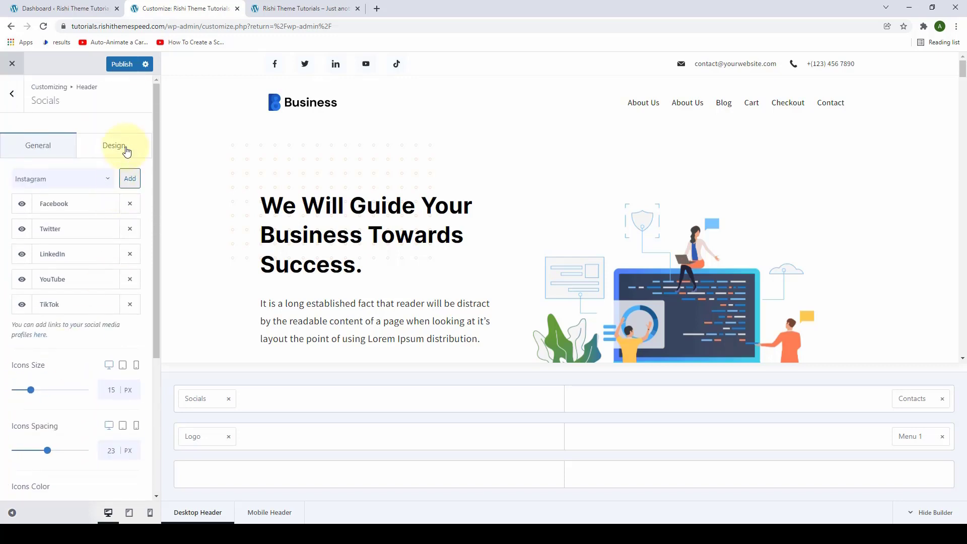
Keep the icons' default colour blue #0074e3 after trying light blue and red
left_click(126, 146)
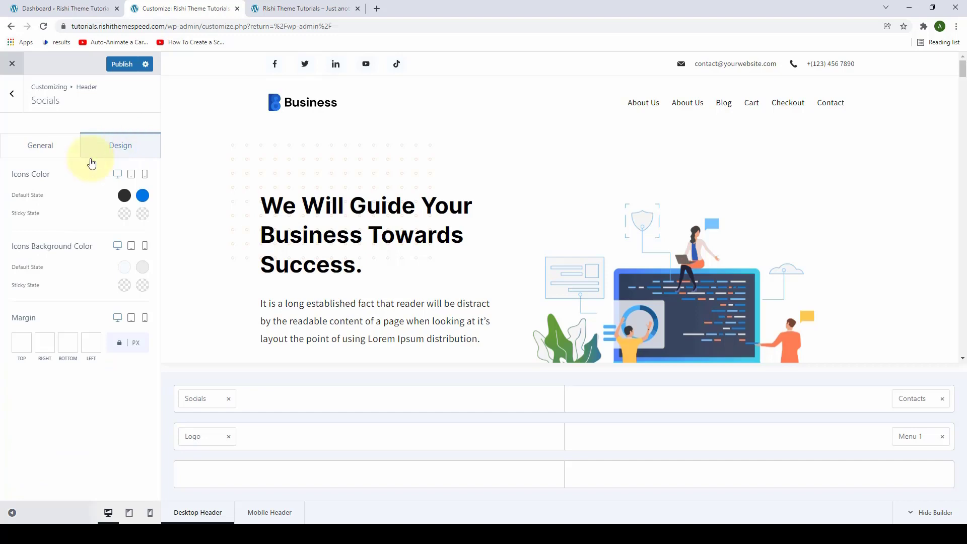
left_click(124, 196)
left_click(55, 224)
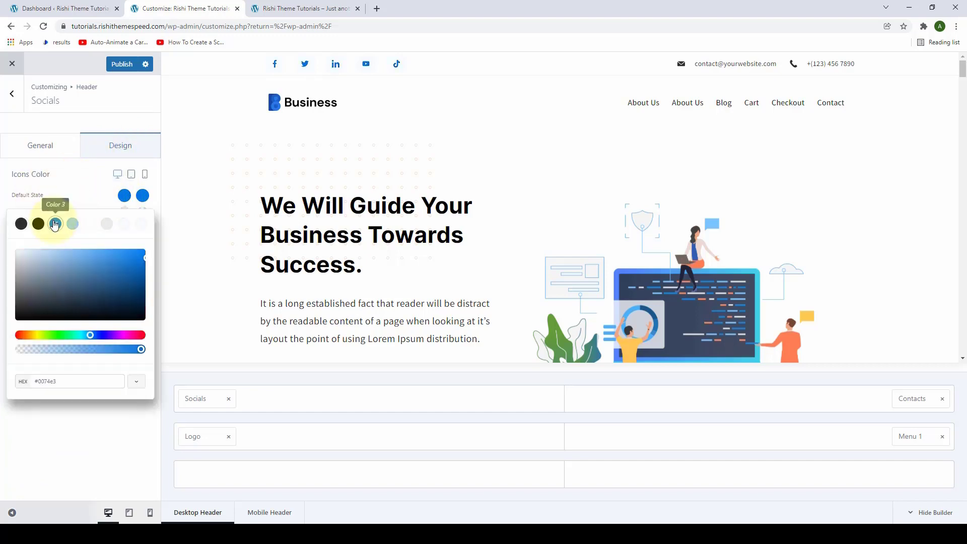
left_click(73, 228)
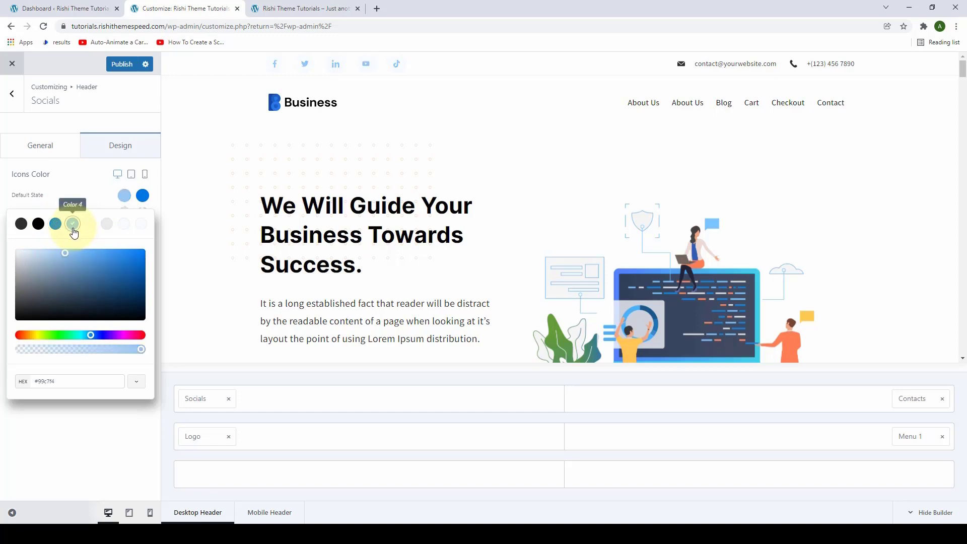
left_click(138, 335)
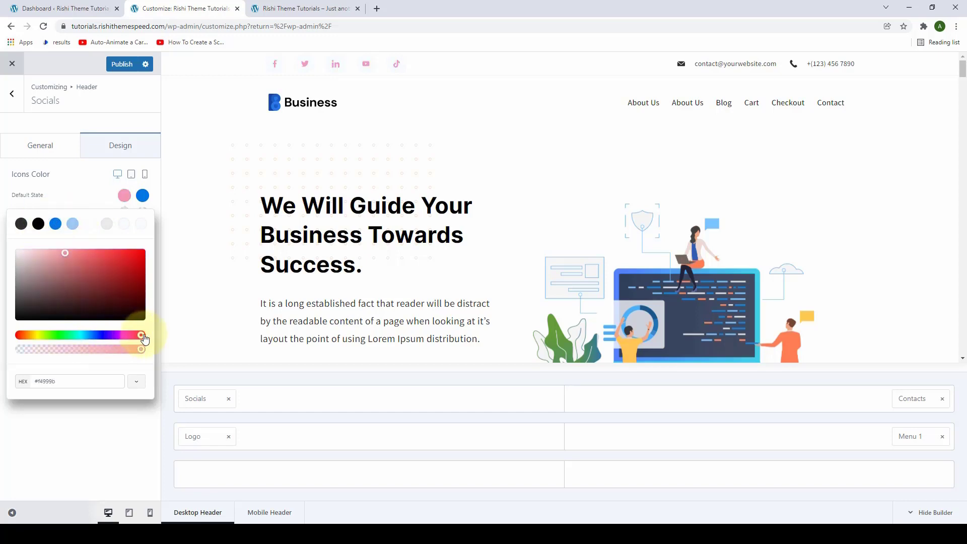
left_click(134, 261)
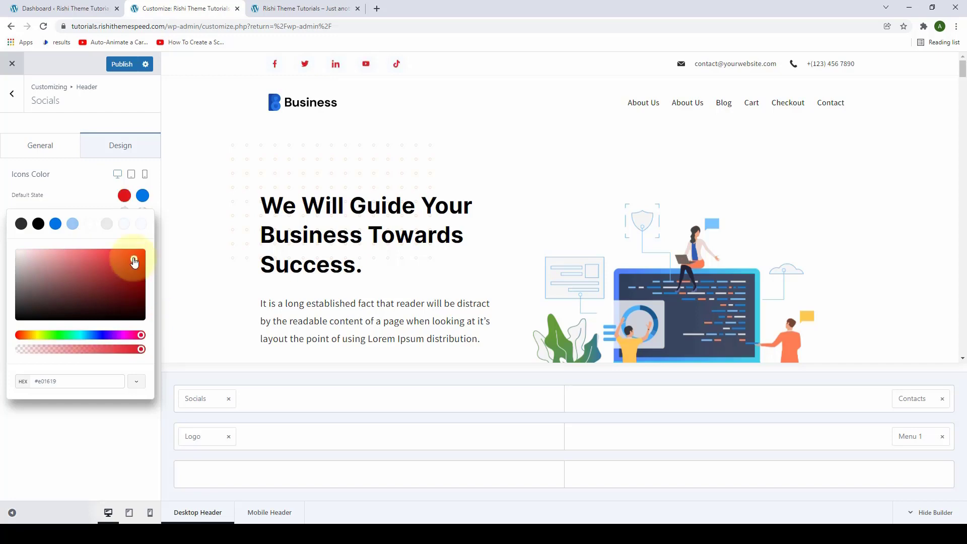
left_click(56, 226)
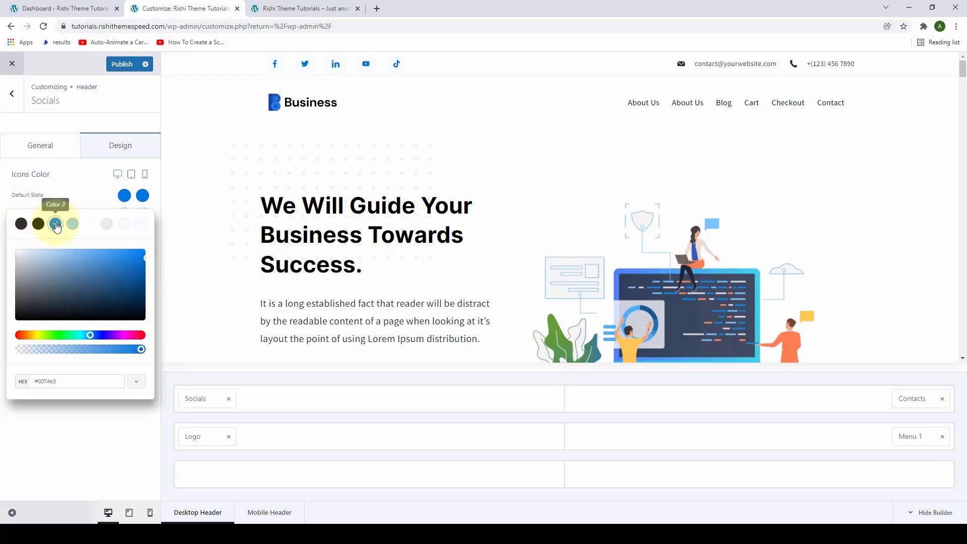
left_click(56, 225)
left_click(77, 182)
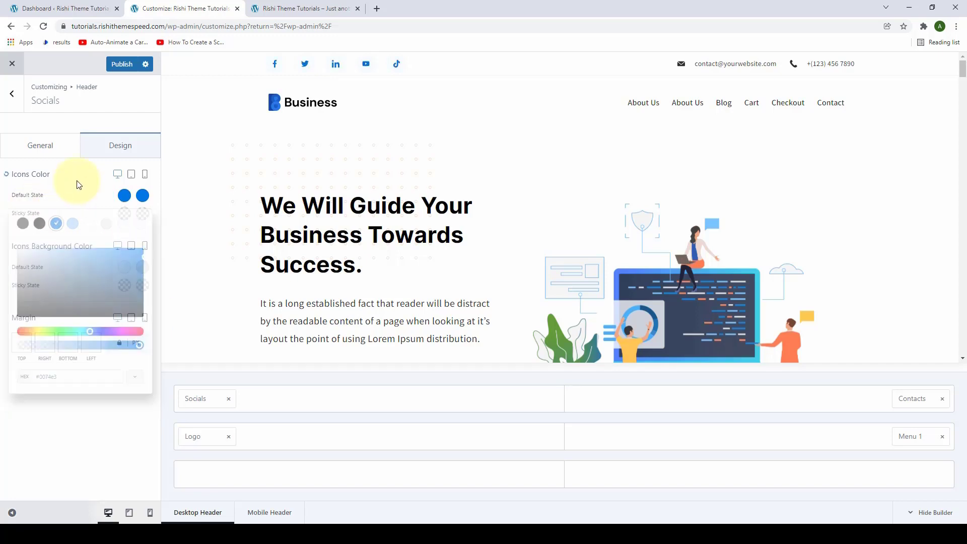
Set the icons' hover colour to light grey #ebebeb
left_click(143, 197)
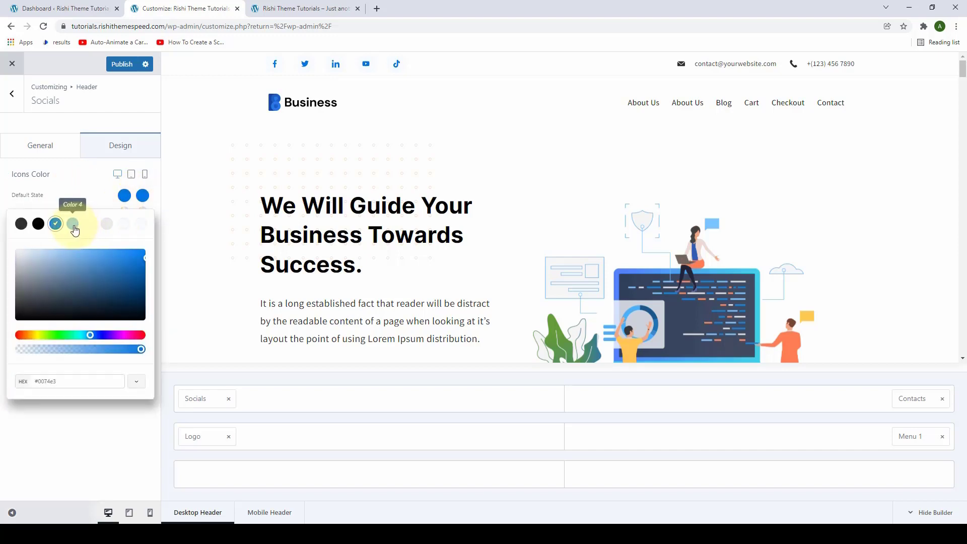
left_click(73, 224)
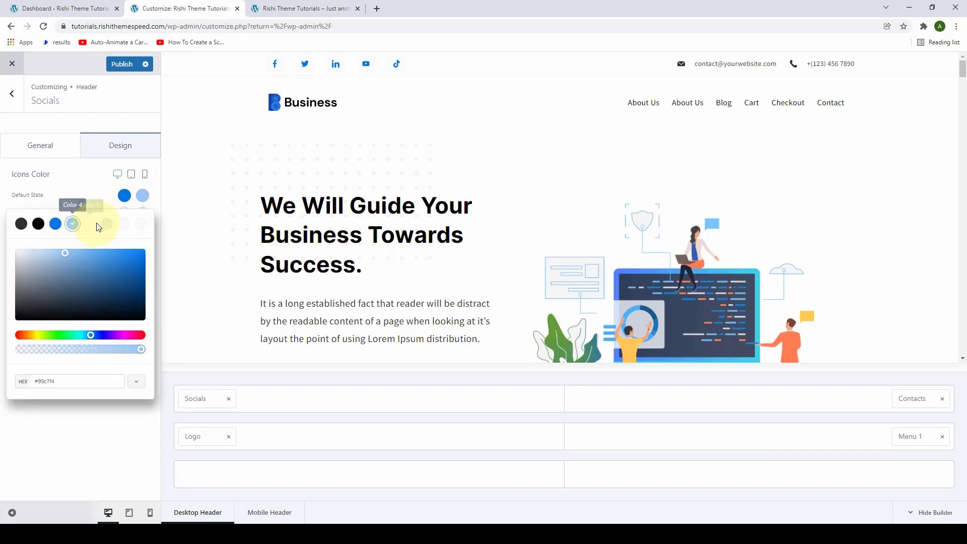
left_click(105, 224)
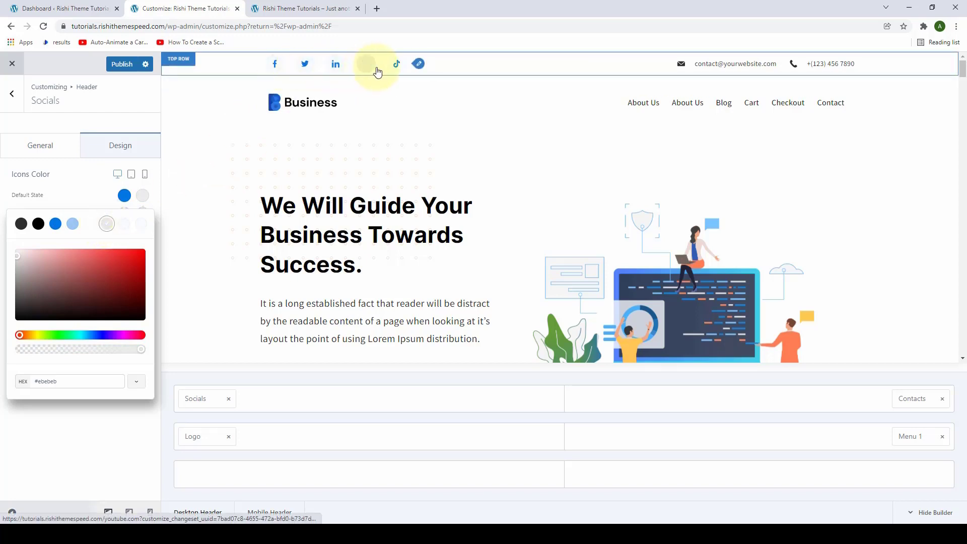
left_click(86, 195)
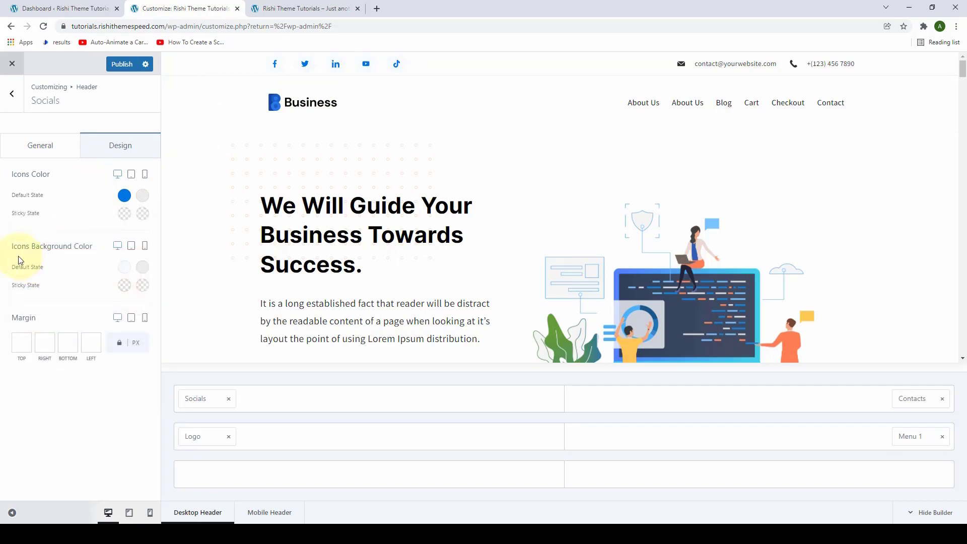
Set the icon background's default colour to light grey #ebebeb after trying white and blue
left_click(124, 269)
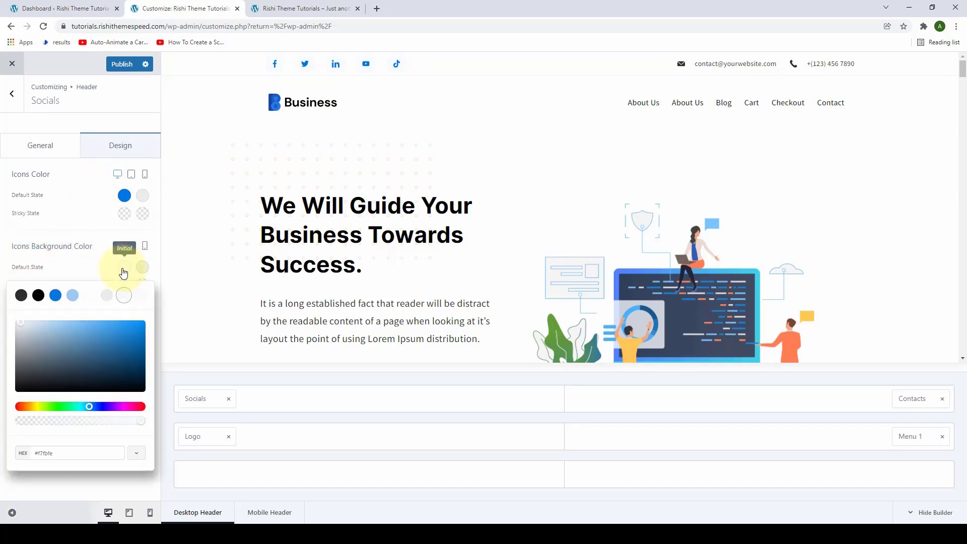
left_click(89, 301)
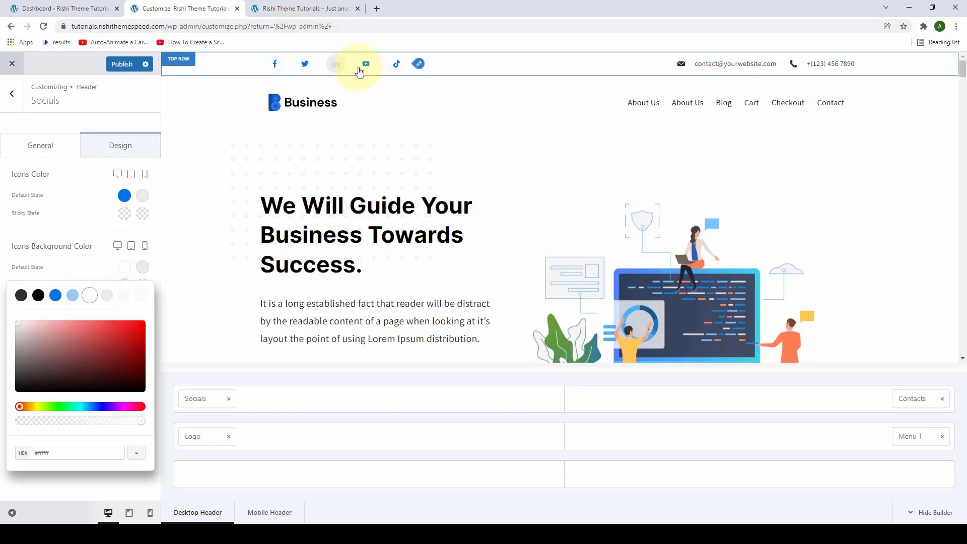
left_click(57, 299)
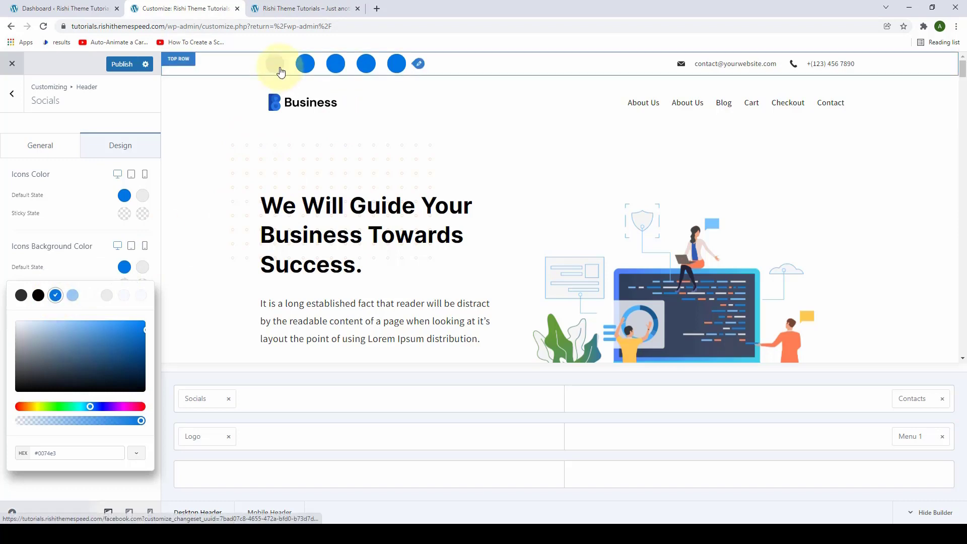
left_click(91, 297)
left_click(107, 300)
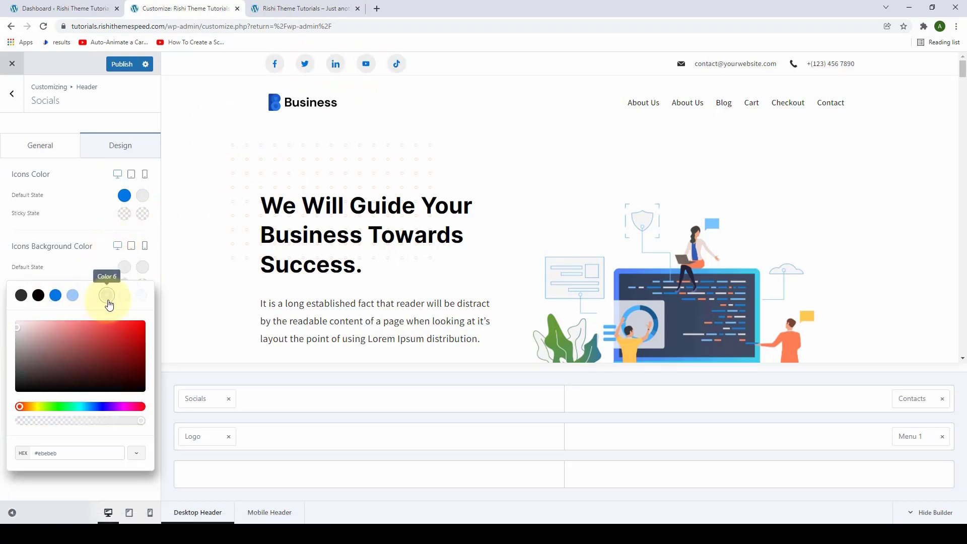
left_click(84, 272)
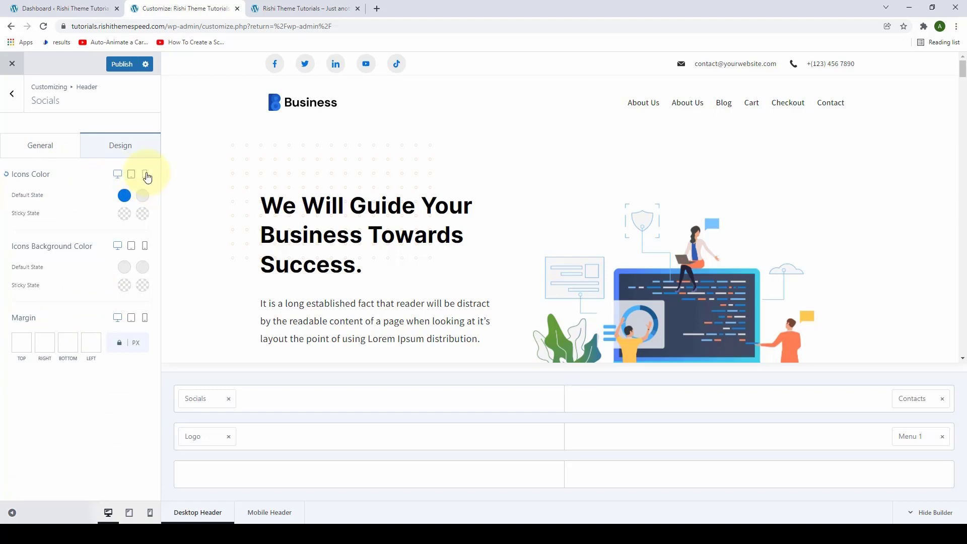
Set the tablet off-canvas social icons colour to Color 2 (#000000) black
left_click(132, 177)
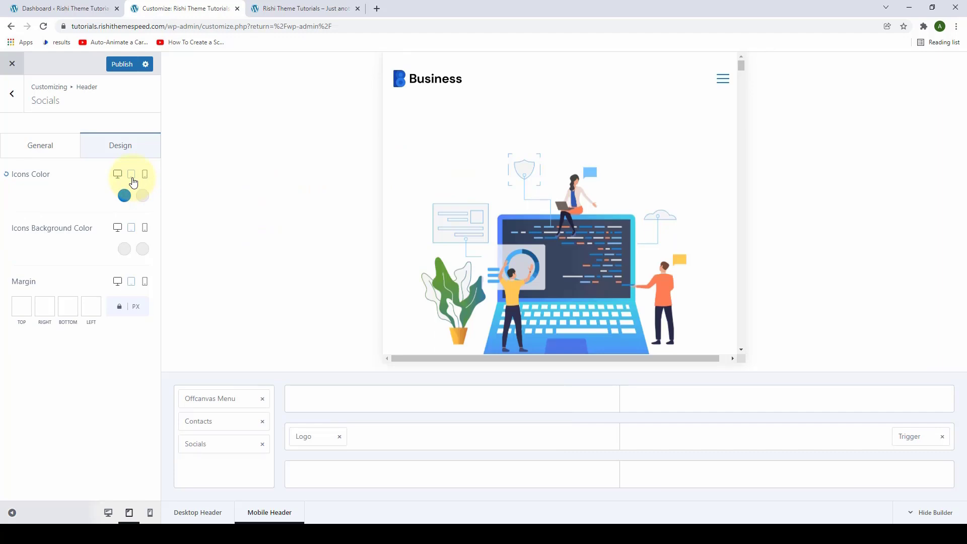
left_click(727, 80)
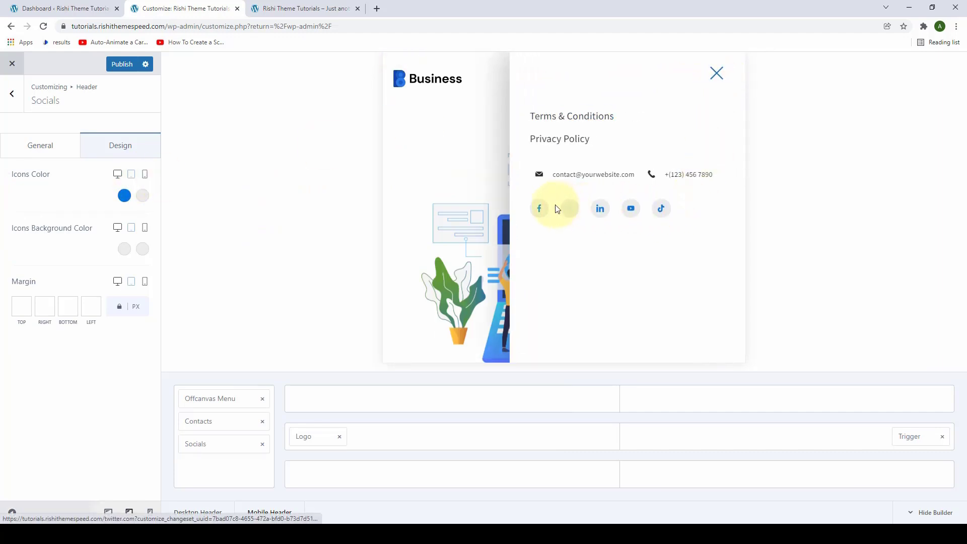
left_click(124, 195)
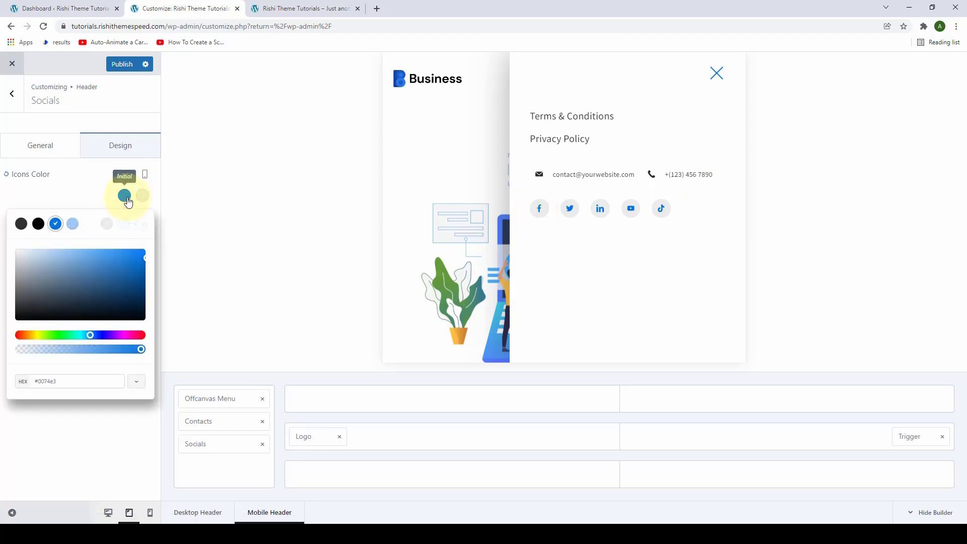
left_click(73, 224)
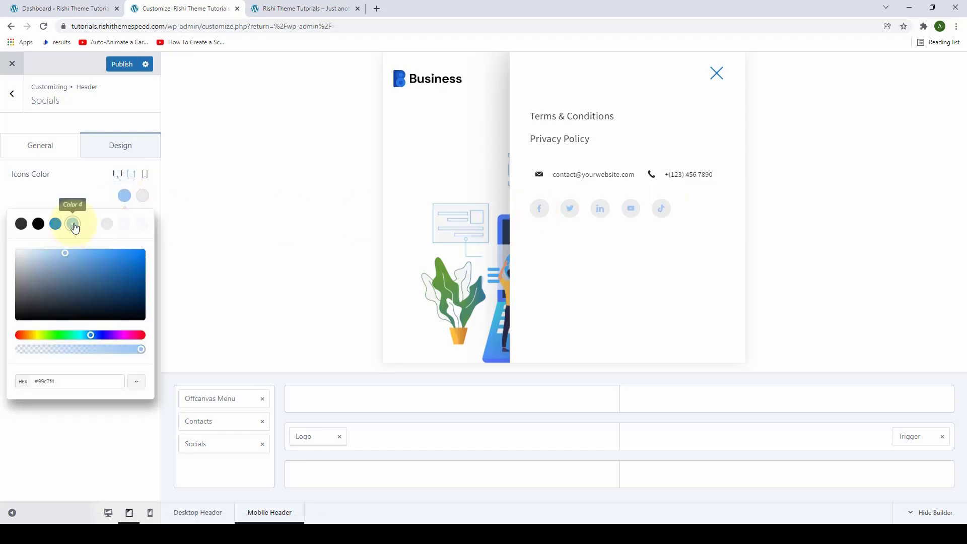
left_click(39, 225)
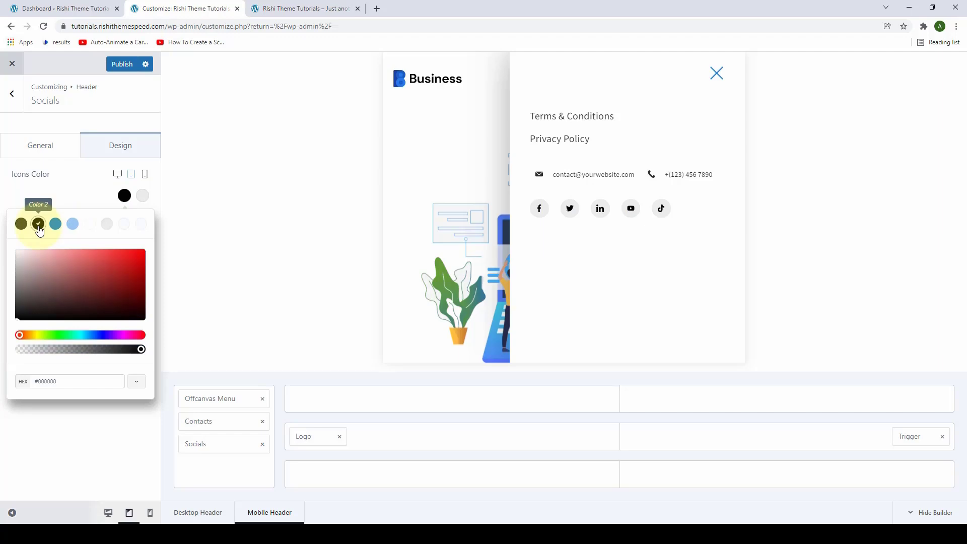
Set the mobile off-canvas social icons colour to Color 4 (#99c7f4) light blue
left_click(145, 176)
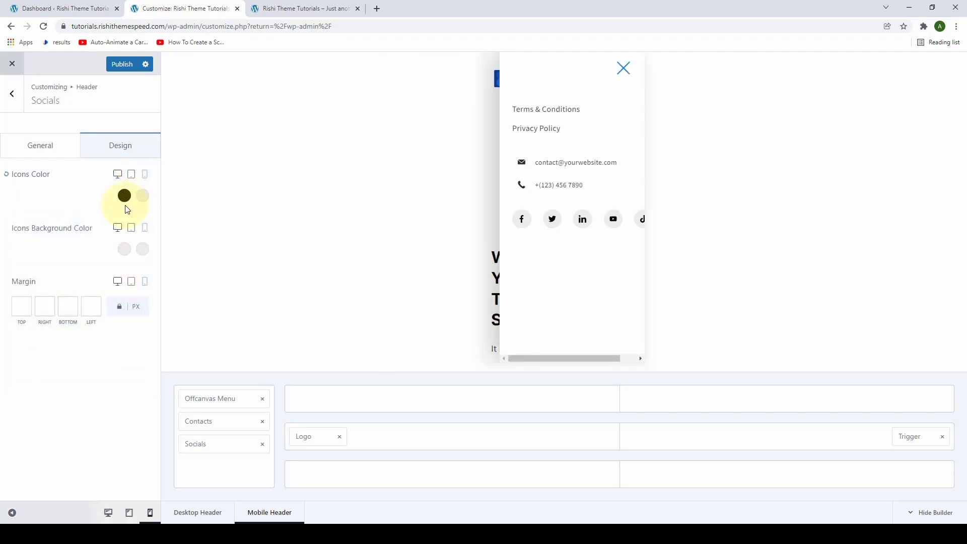
left_click(124, 196)
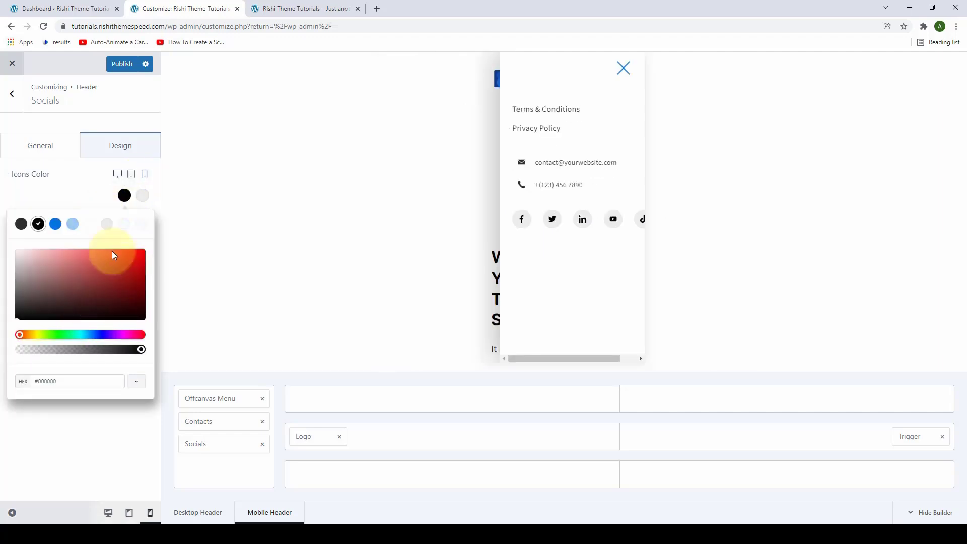
left_click(73, 225)
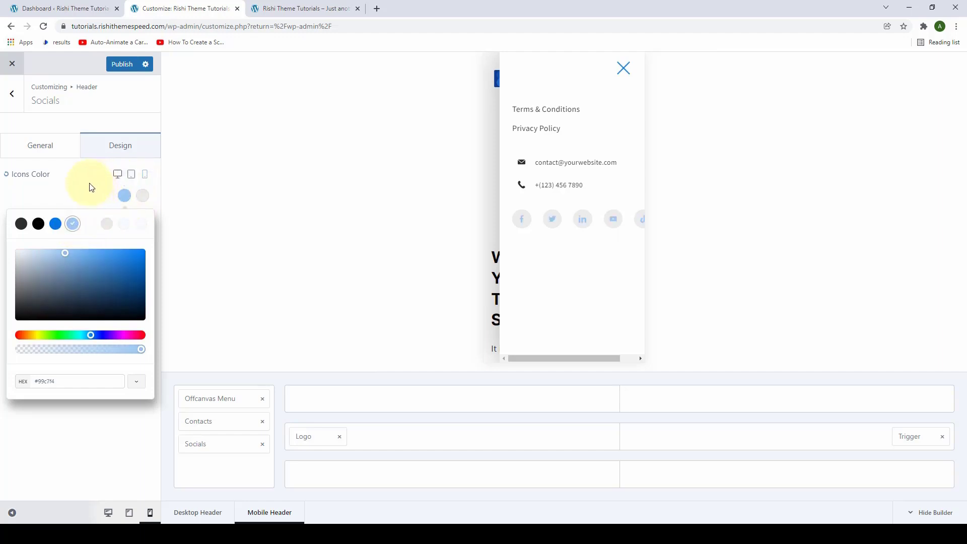
Check the icon colours in the tablet, desktop and mobile off-canvas previews, ending on desktop
left_click(130, 175)
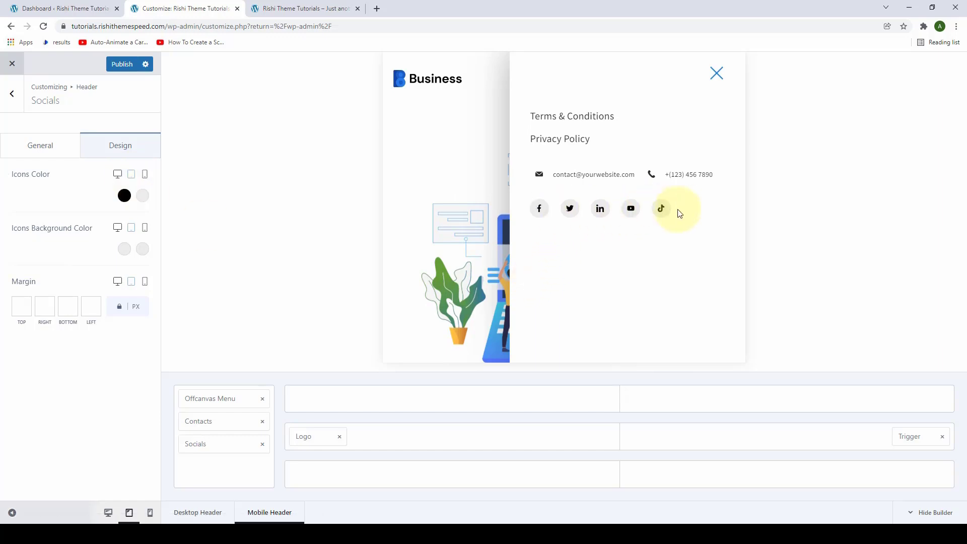
left_click(118, 175)
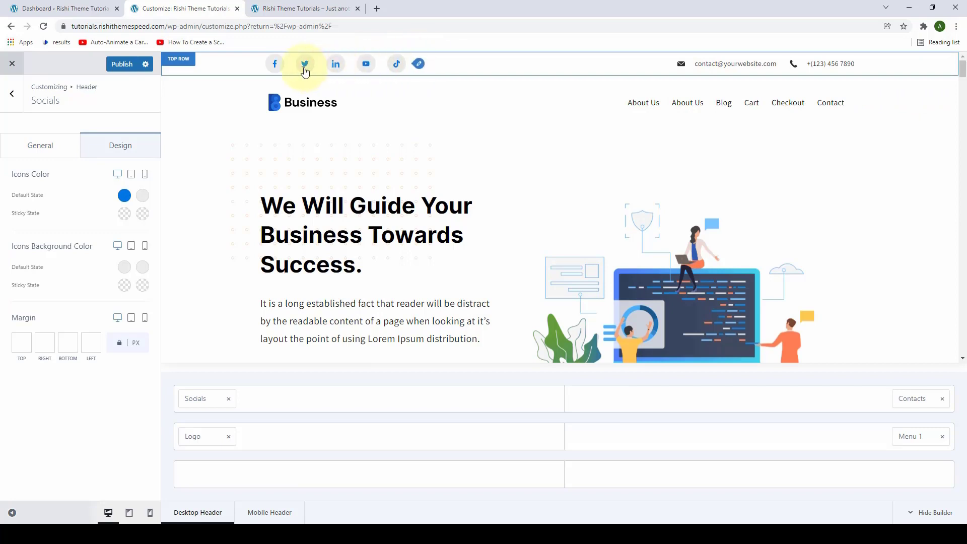
left_click(144, 176)
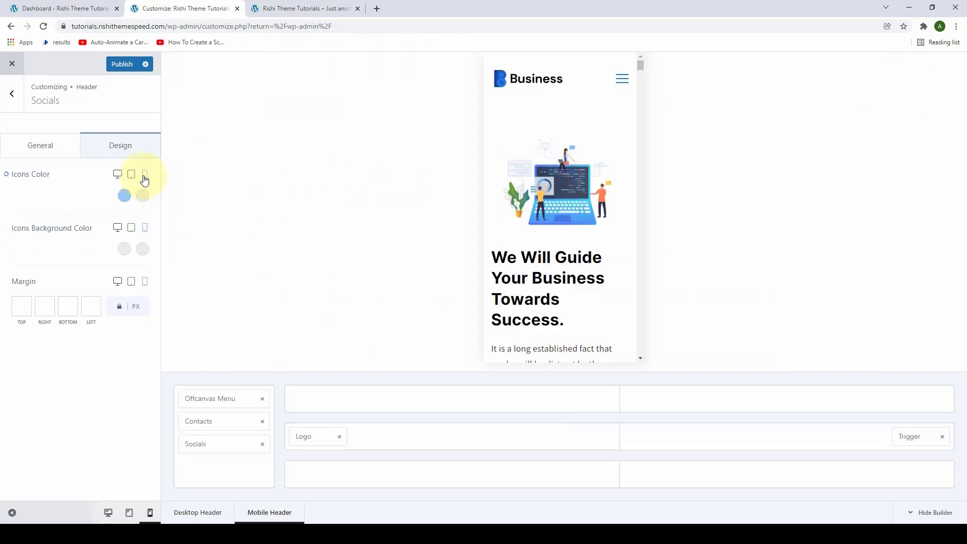
left_click(622, 79)
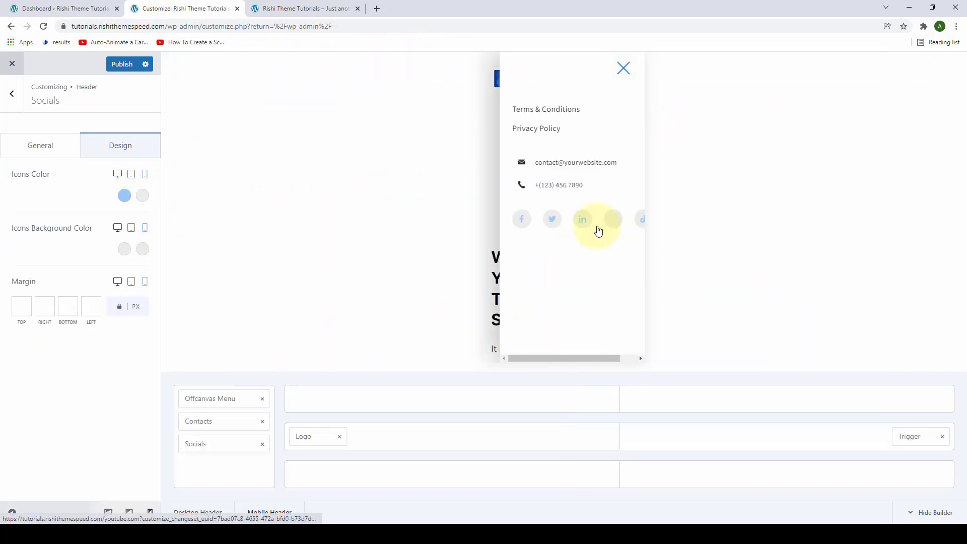
mouse_move(544, 358)
left_mouse_down()
mouse_move(572, 359)
mouse_move(535, 355)
left_mouse_up()
left_click(624, 68)
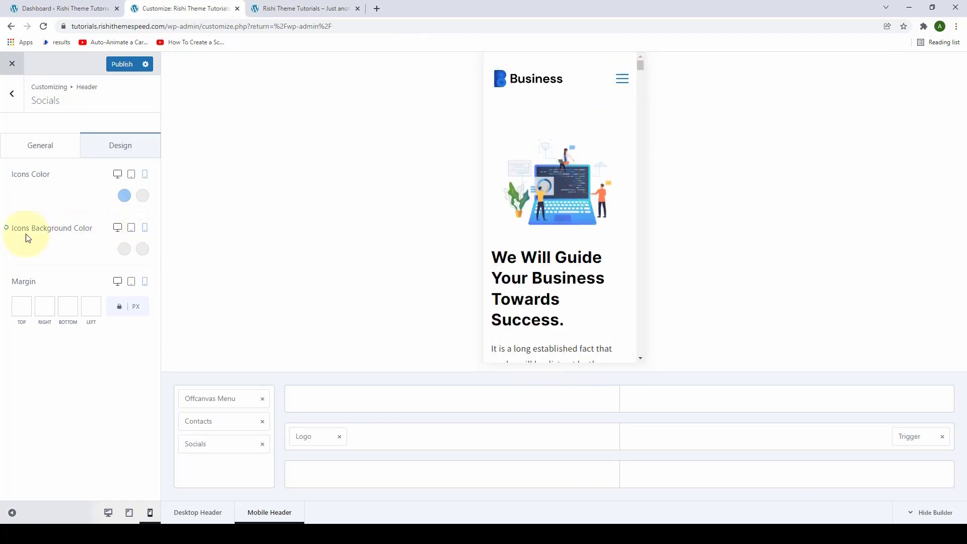
left_click(118, 174)
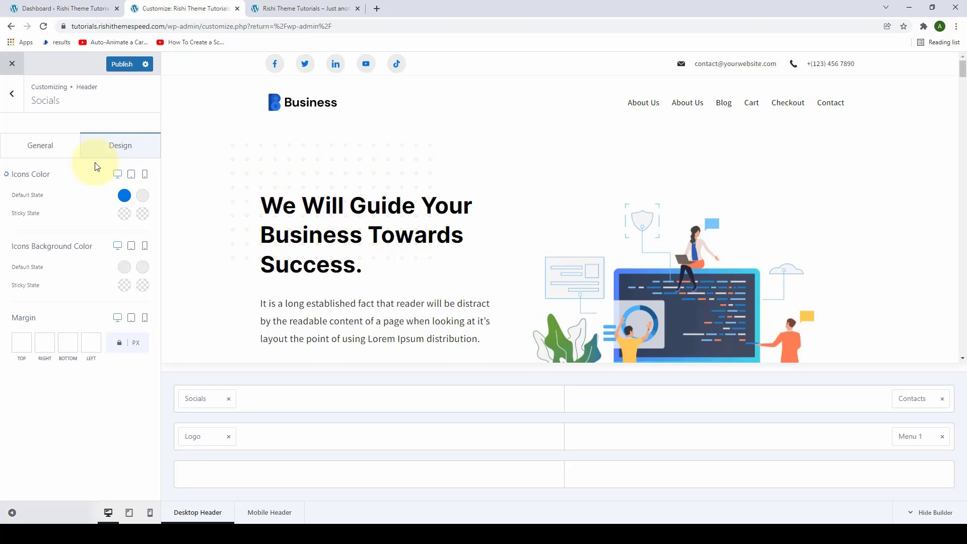
Publish the social icon colour changes and go to the Mobile Header layout
left_click(127, 64)
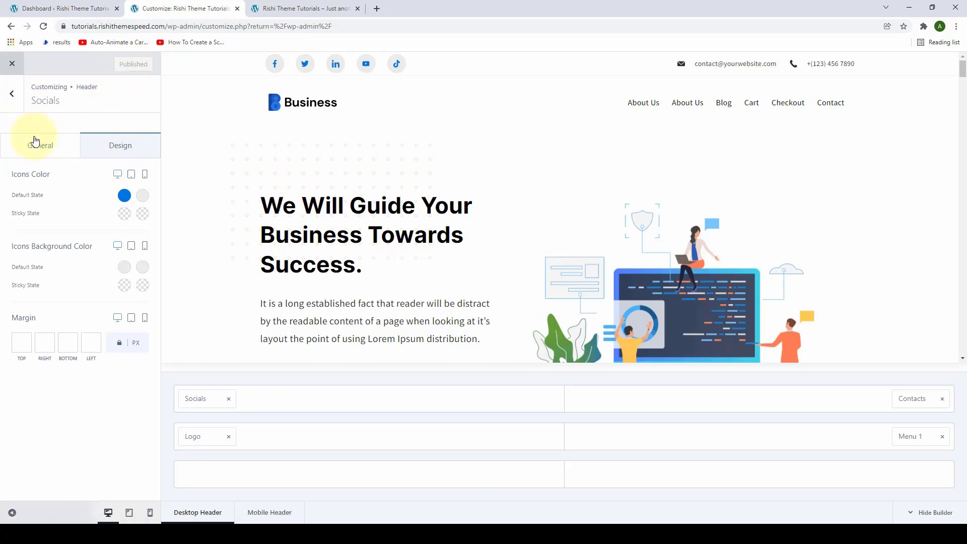
left_click(11, 98)
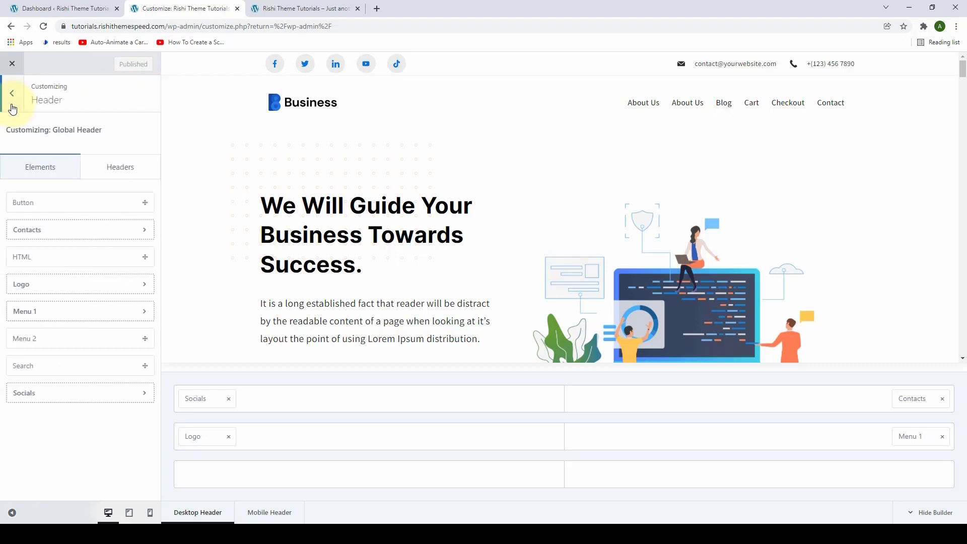
left_click(277, 514)
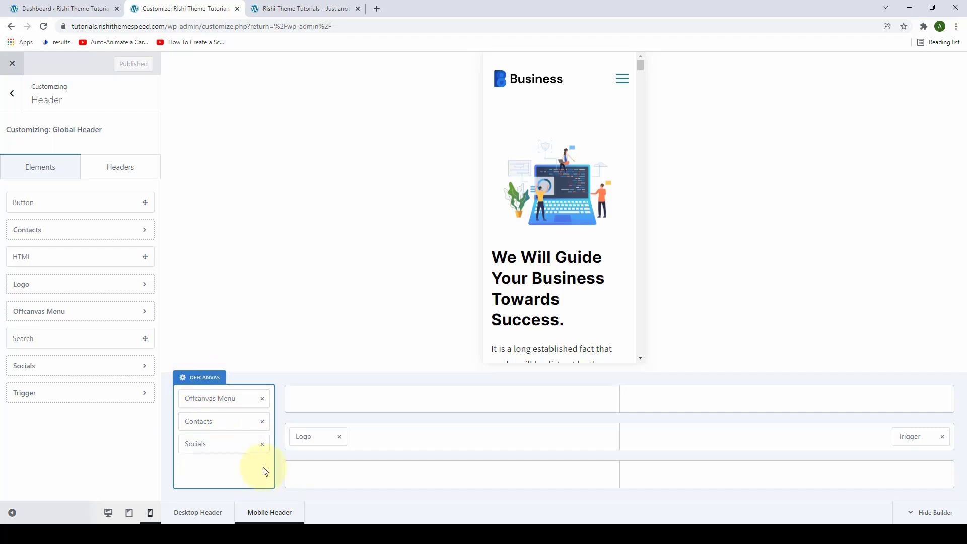
Move Socials back into the off-canvas area under Contacts, review its settings, and publish
left_click(262, 445)
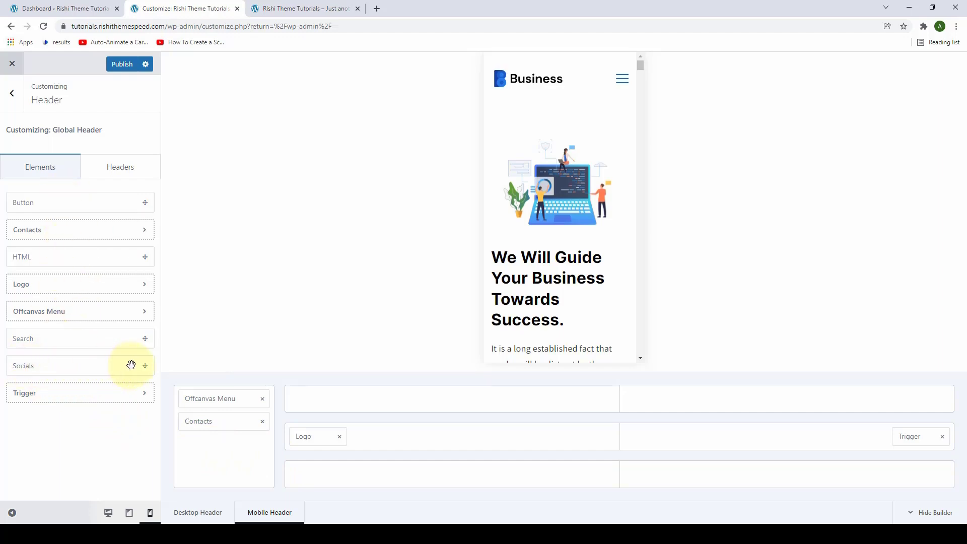
left_click_drag(145, 364, 208, 447)
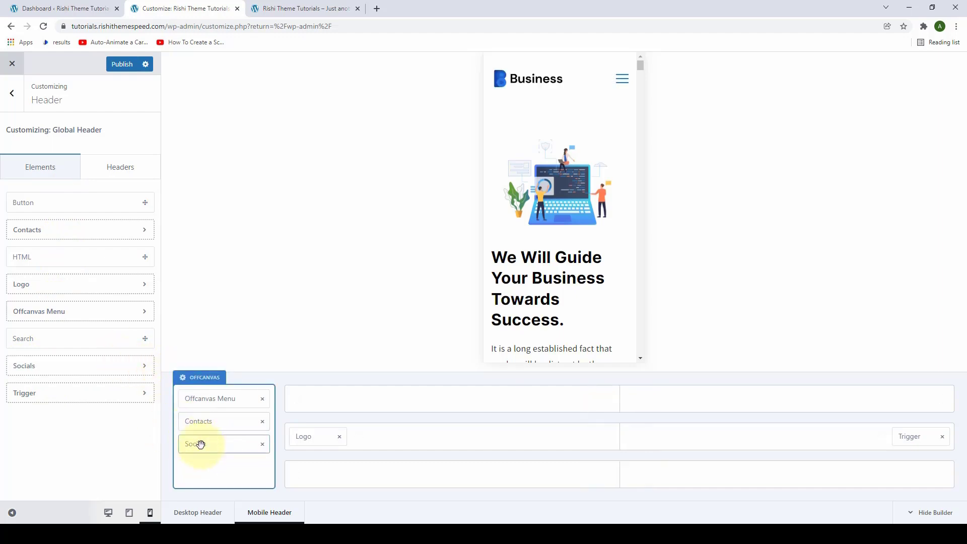
left_click(213, 449)
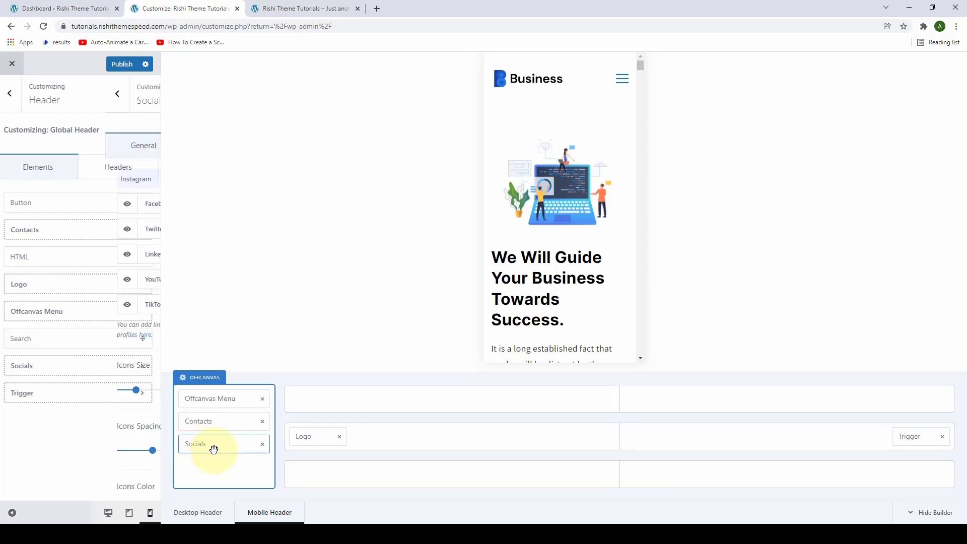
scroll(64, 208, "down", 1)
scroll(64, 207, "down", 5)
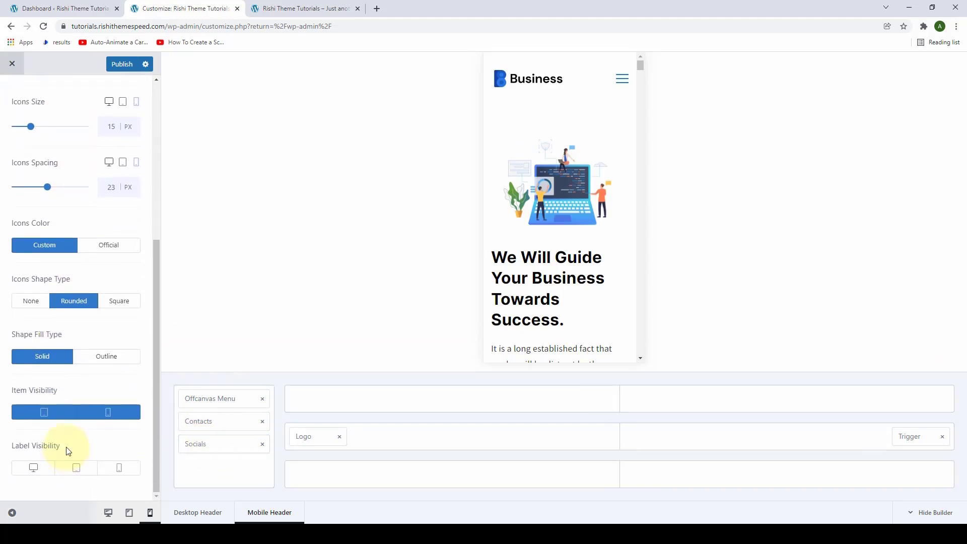
scroll(67, 446, "up", 5)
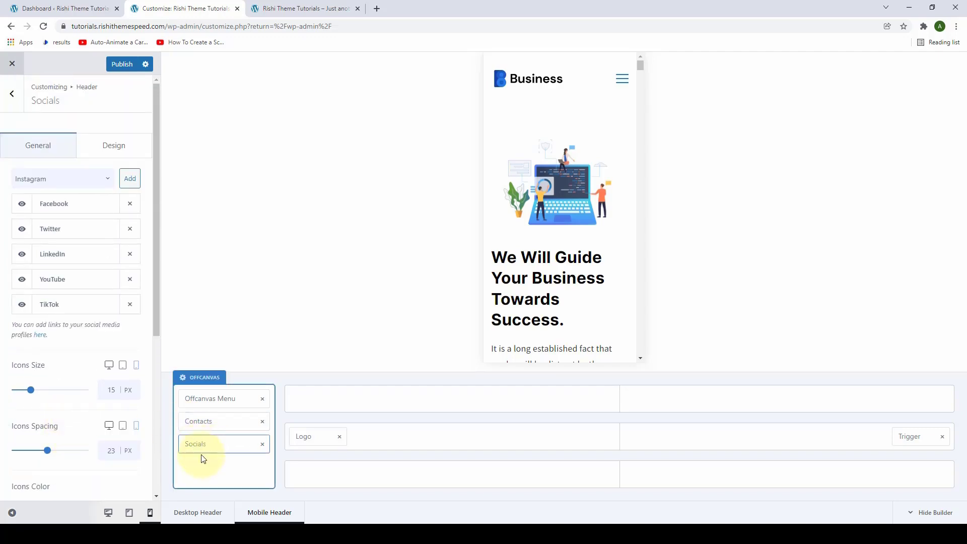
left_click(118, 65)
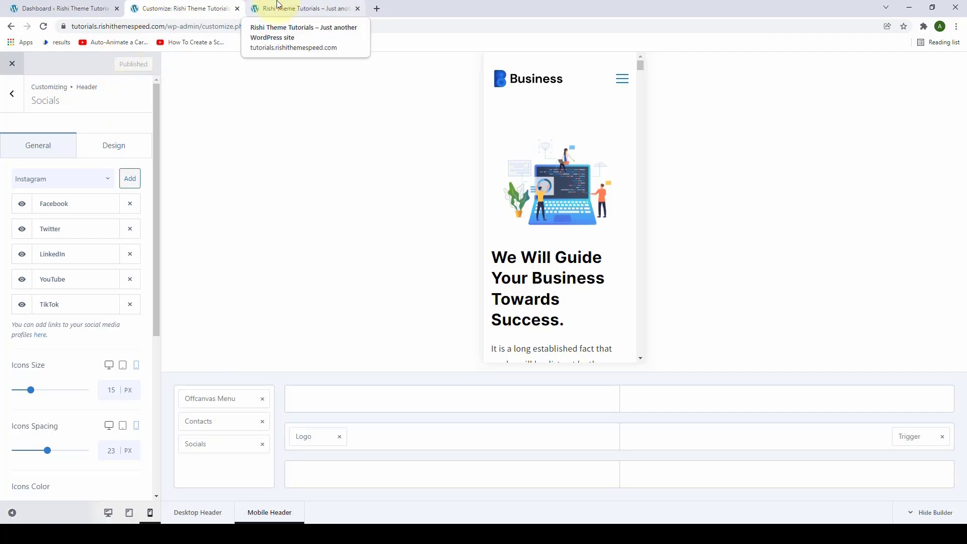
left_click(278, 5)
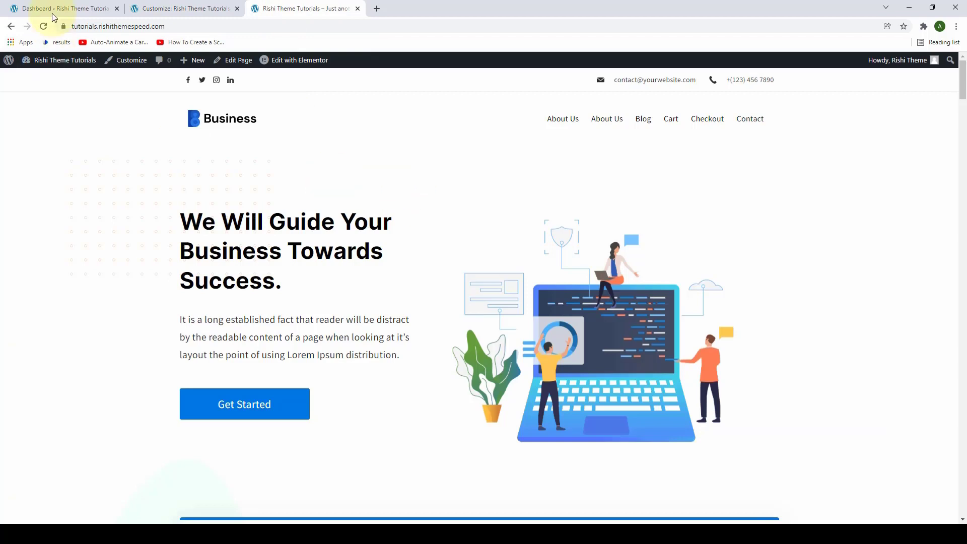
left_click(44, 26)
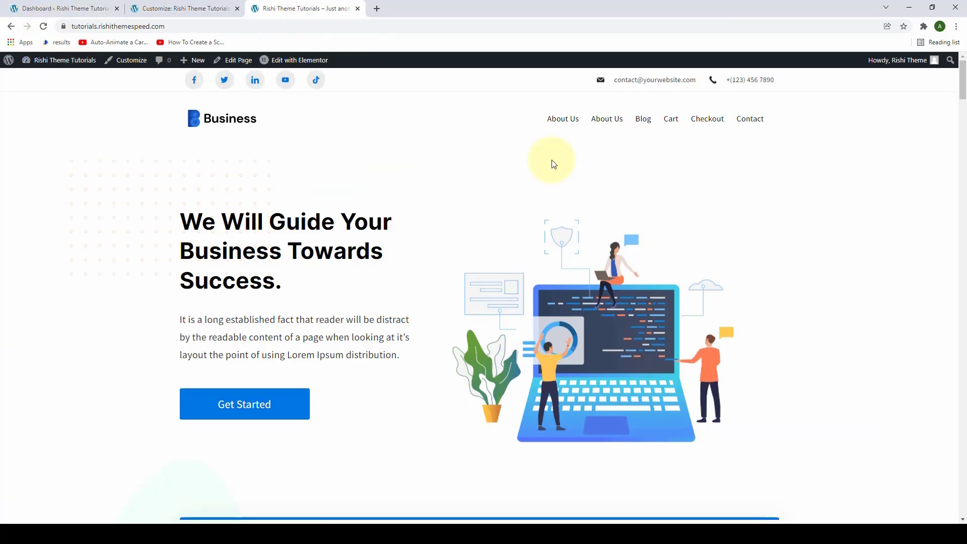
right_click(479, 166)
left_click(516, 337)
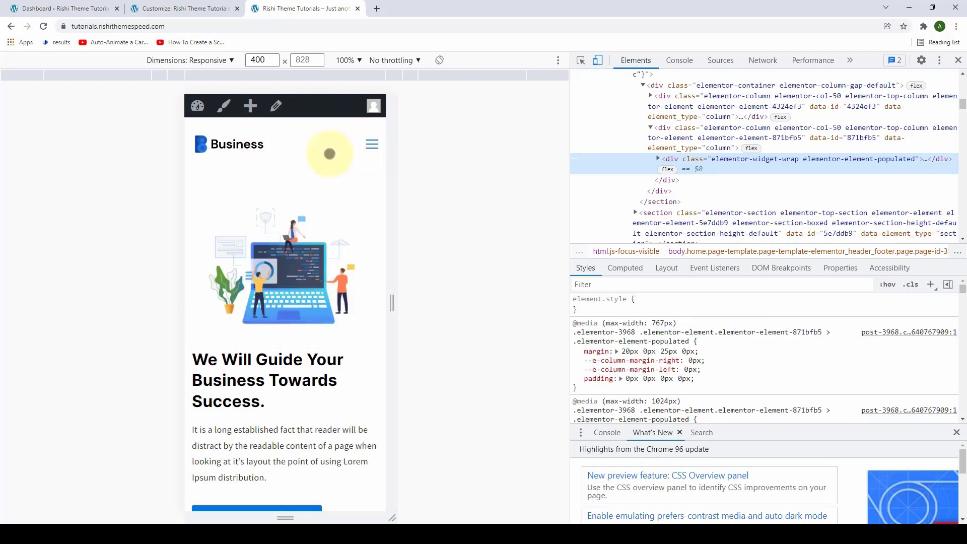
left_click(371, 148)
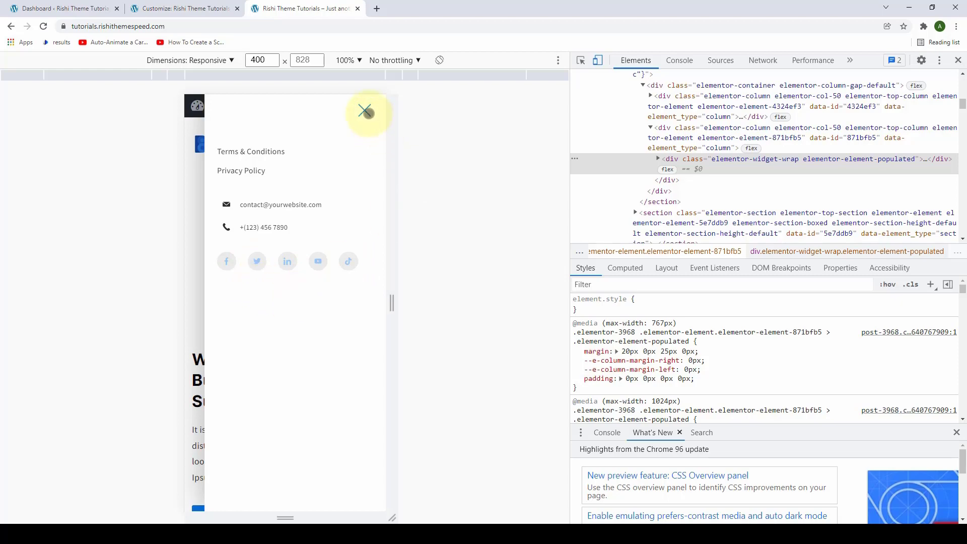
left_click(366, 112)
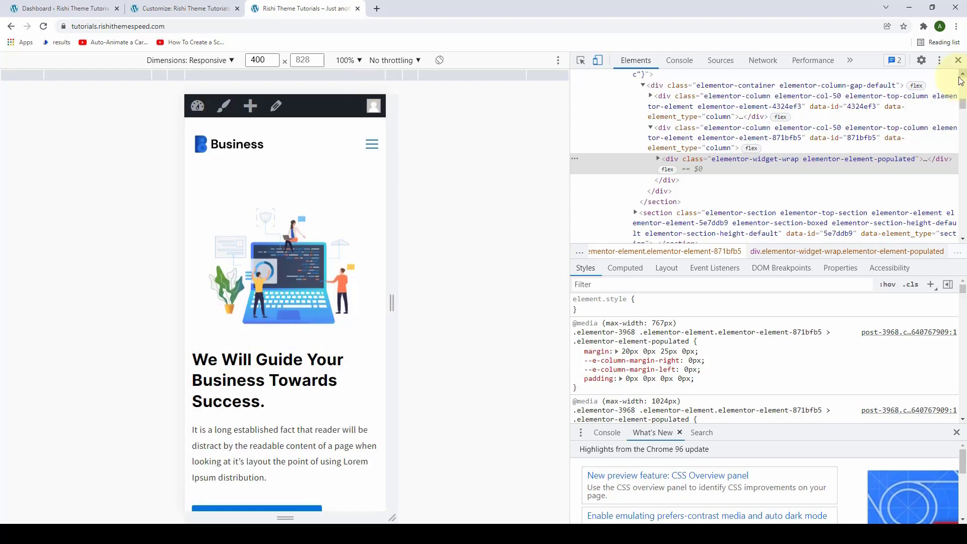
left_click(958, 60)
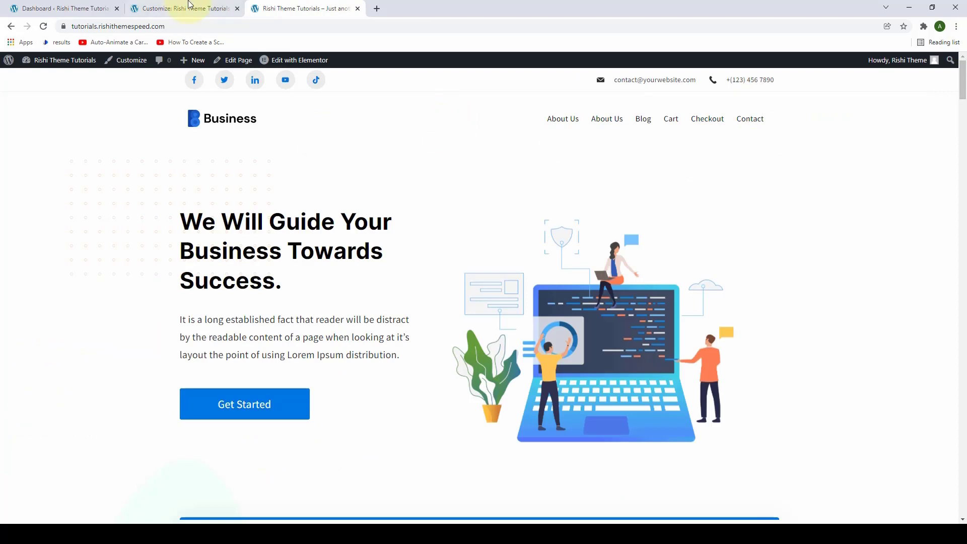
left_click(189, 4)
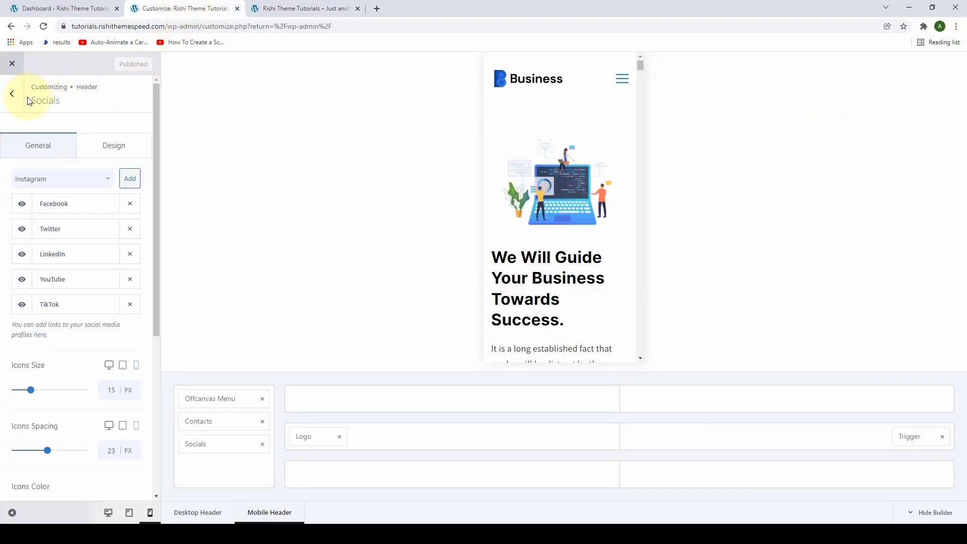
Leave the Socials header settings, reselect Desktop Header, and go to the Footer builder
left_click(13, 98)
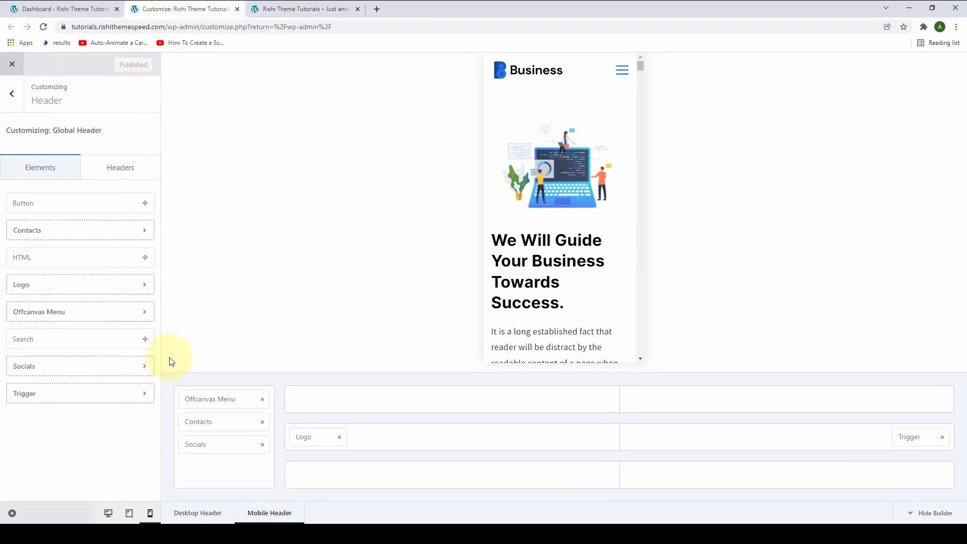
left_click(194, 514)
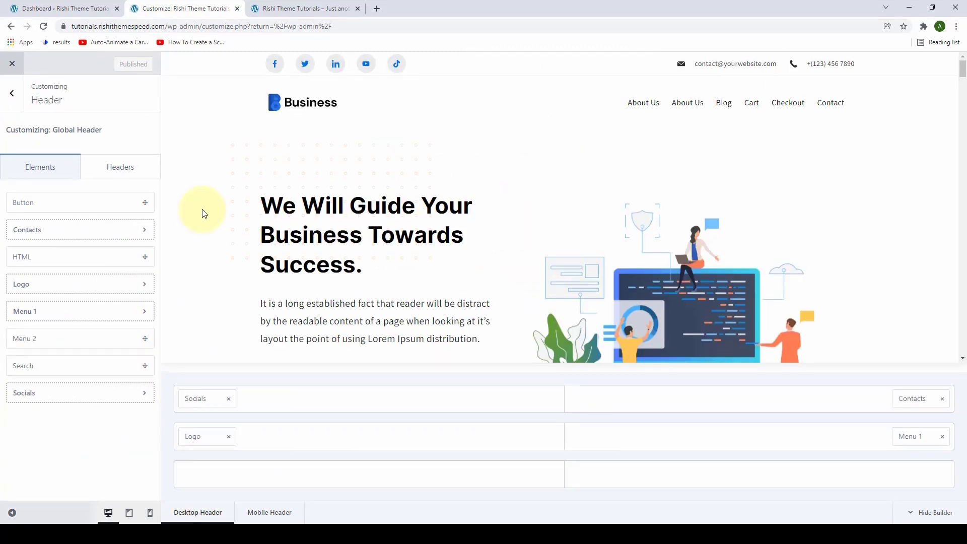
left_click(11, 95)
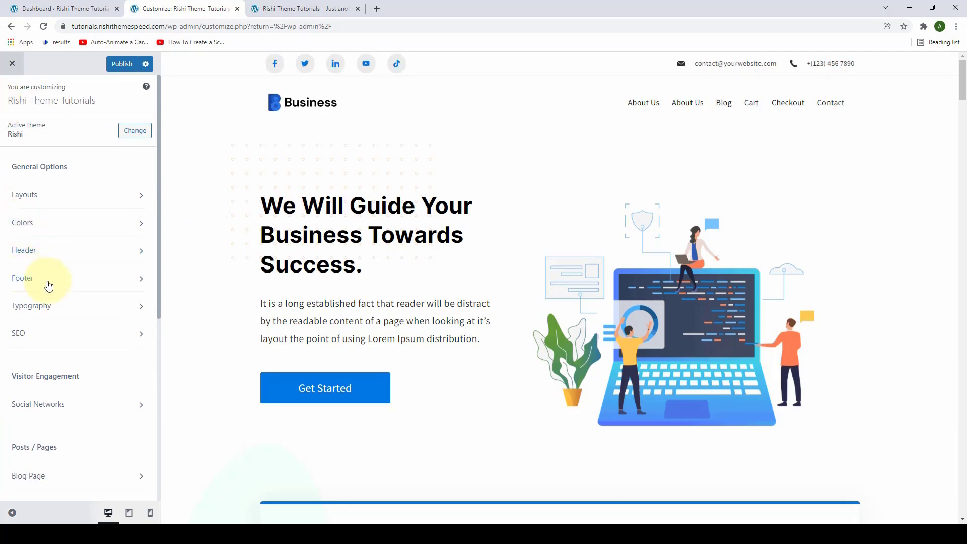
left_click(136, 289)
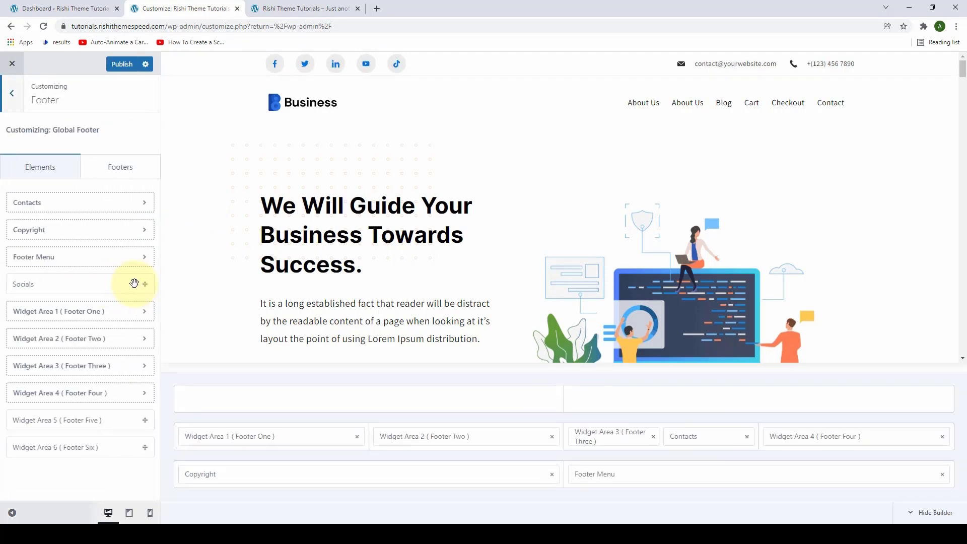
Place Socials in the footer middle row's first column beside Widget Area 1 and open its settings
left_click_drag(964, 71, 963, 353)
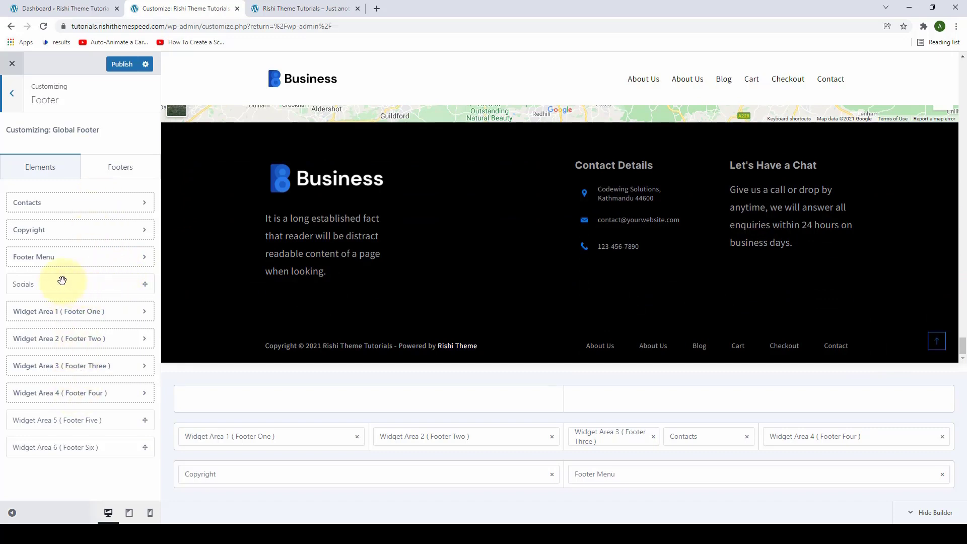
left_click_drag(146, 286, 310, 437)
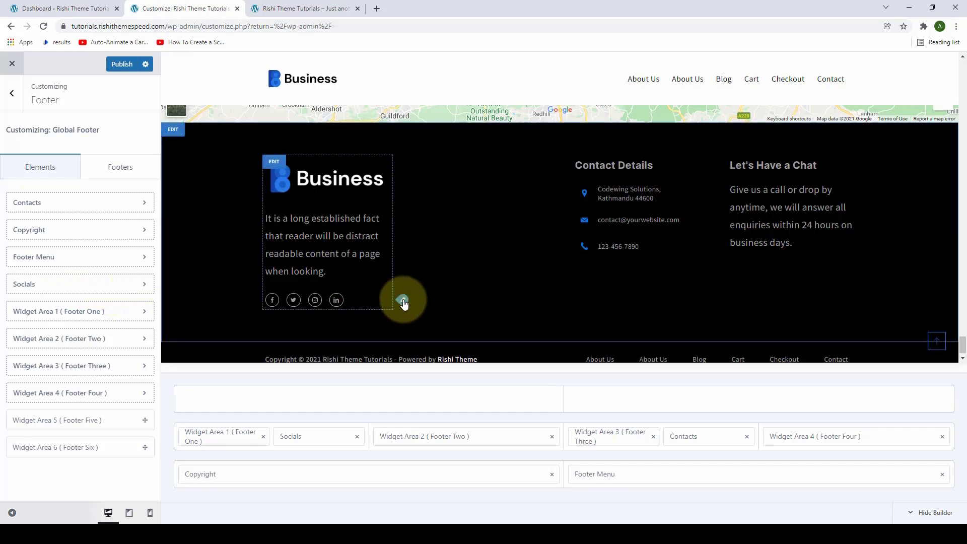
left_click(403, 301)
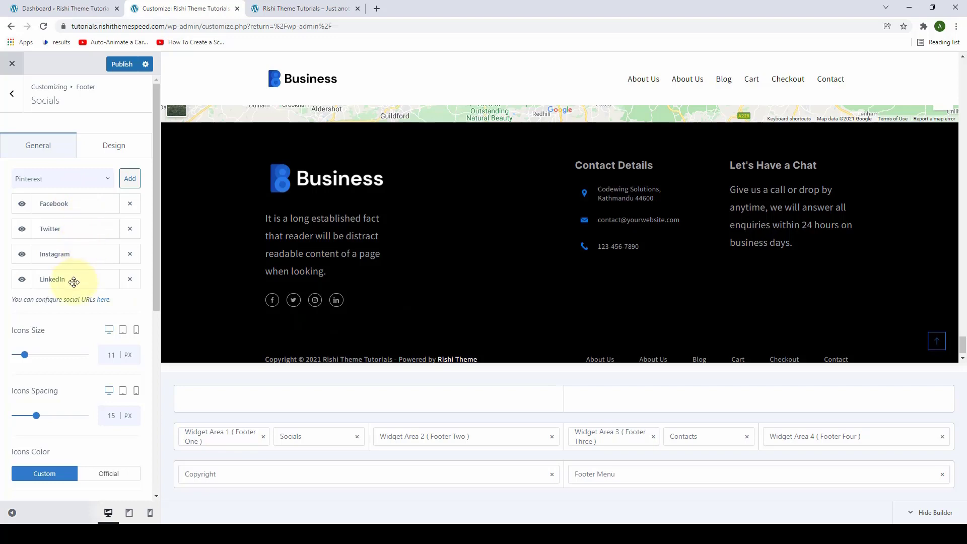
Scroll through the footer Socials General options, then switch to its Design settings
scroll(74, 301, "down", 1)
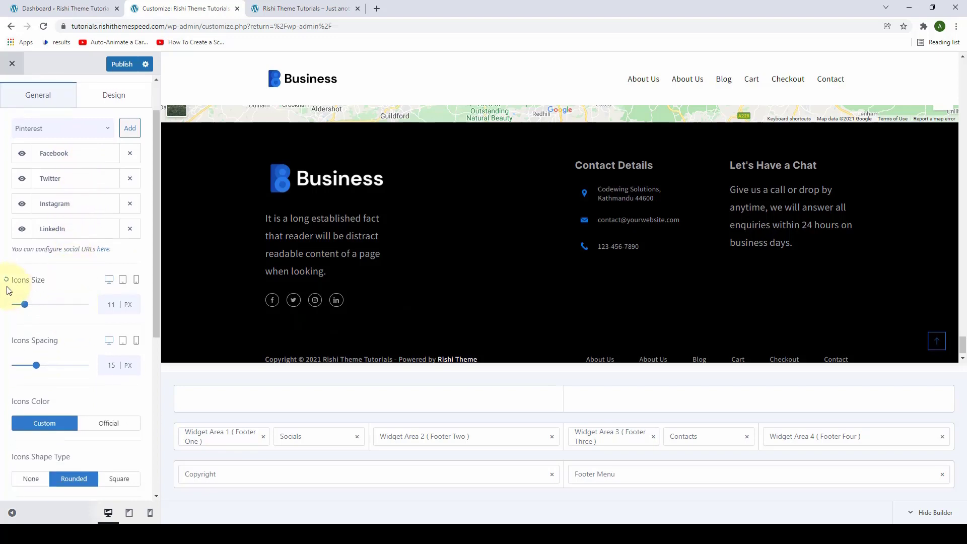
scroll(43, 365, "down", 1)
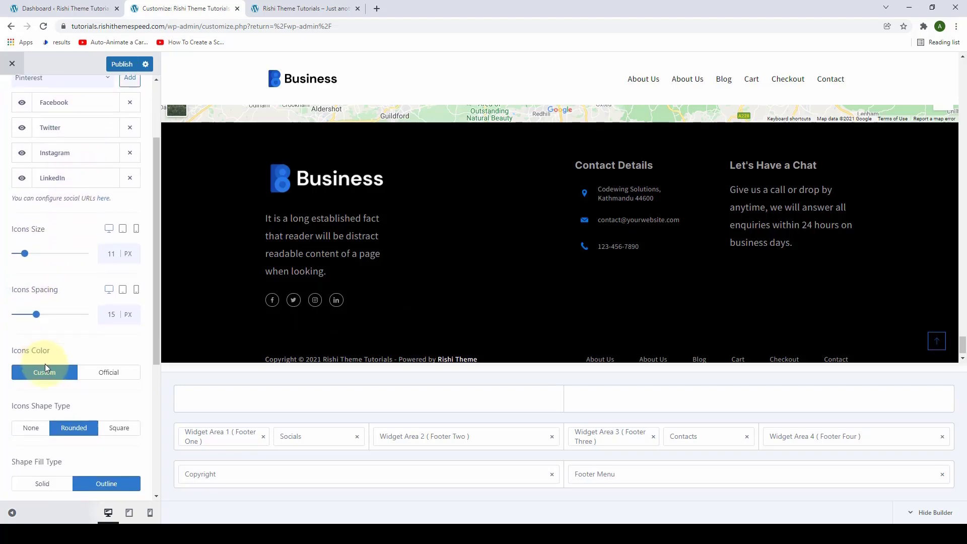
scroll(44, 364, "down", 2)
scroll(48, 380, "down", 2)
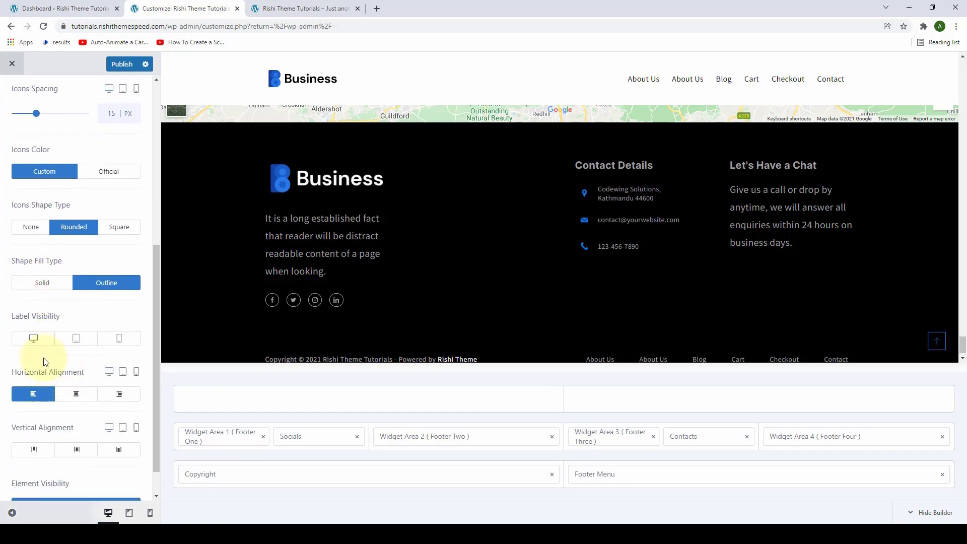
scroll(77, 341, "down", 1)
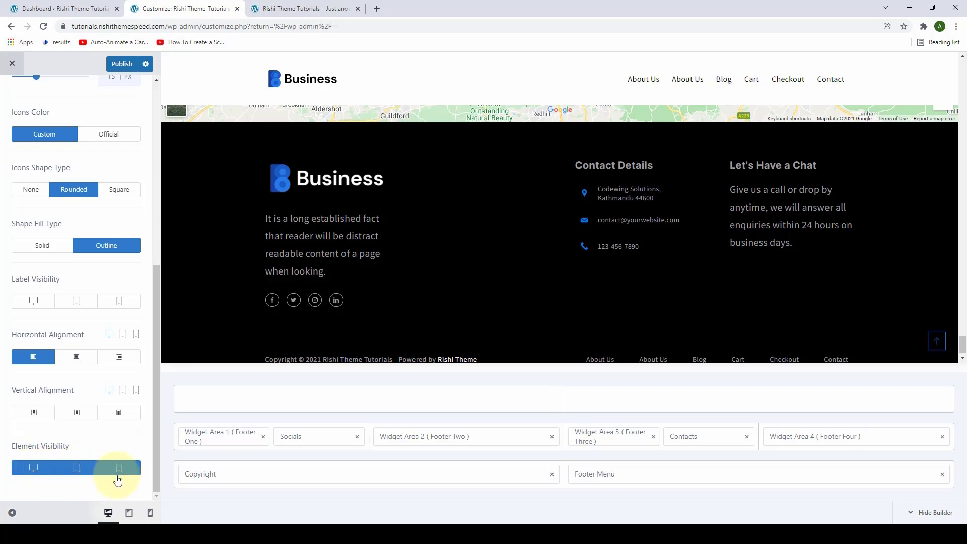
scroll(118, 480, "up", 10)
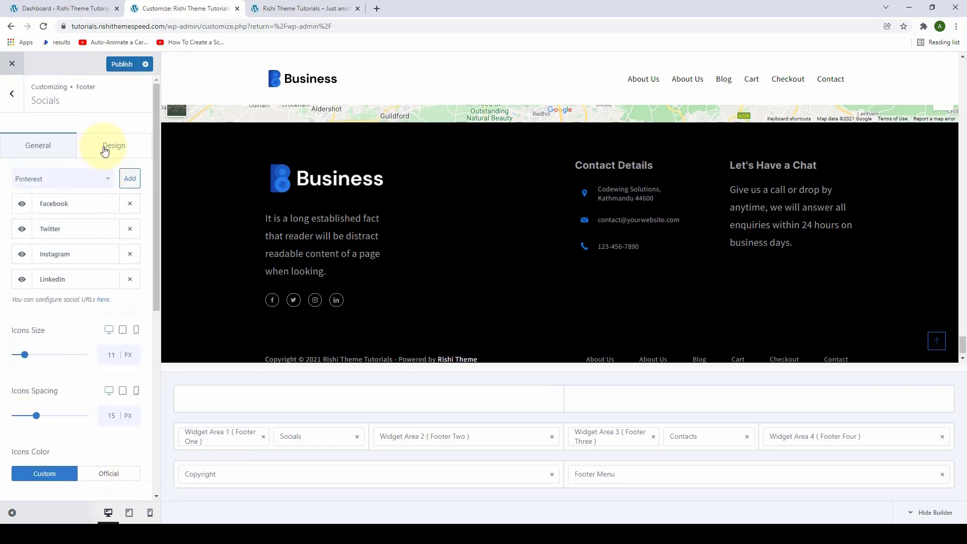
left_click(105, 151)
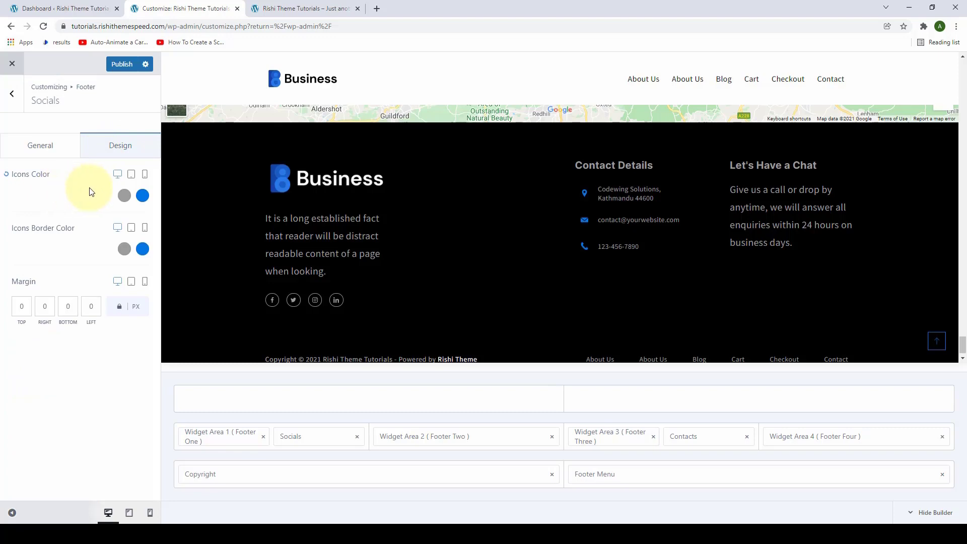
Set footer icons to Color 3 (#0074e3) and borders to Color 4 (#99c7f4), then publish
left_click(124, 197)
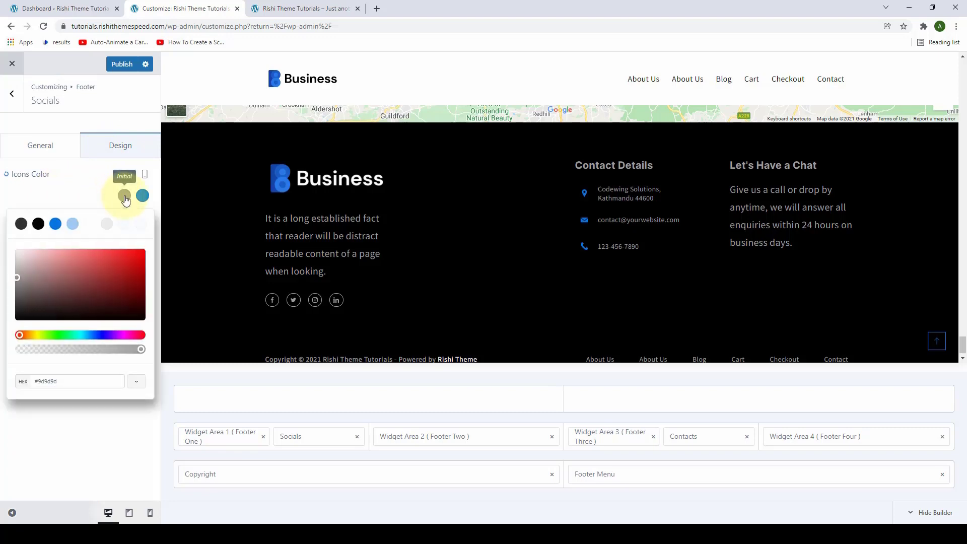
left_click(55, 224)
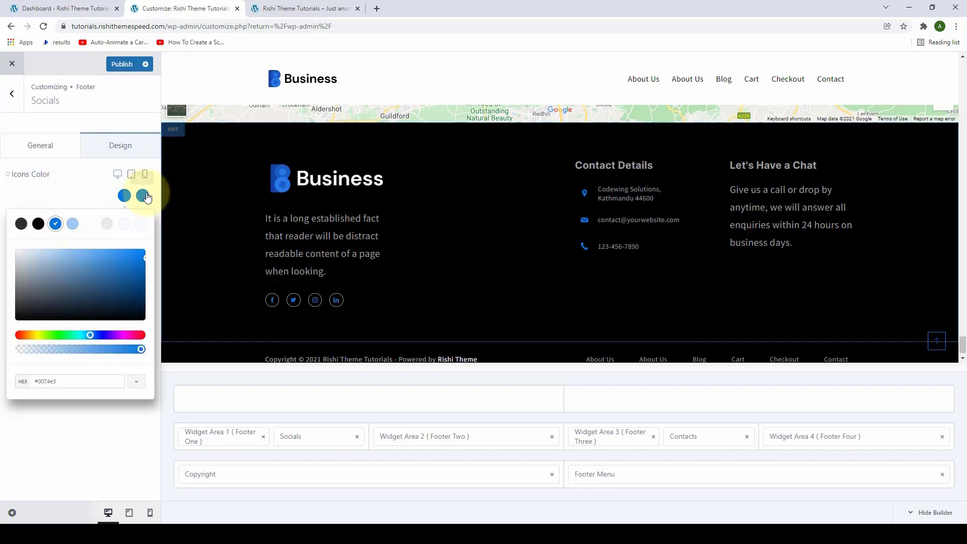
left_click(87, 185)
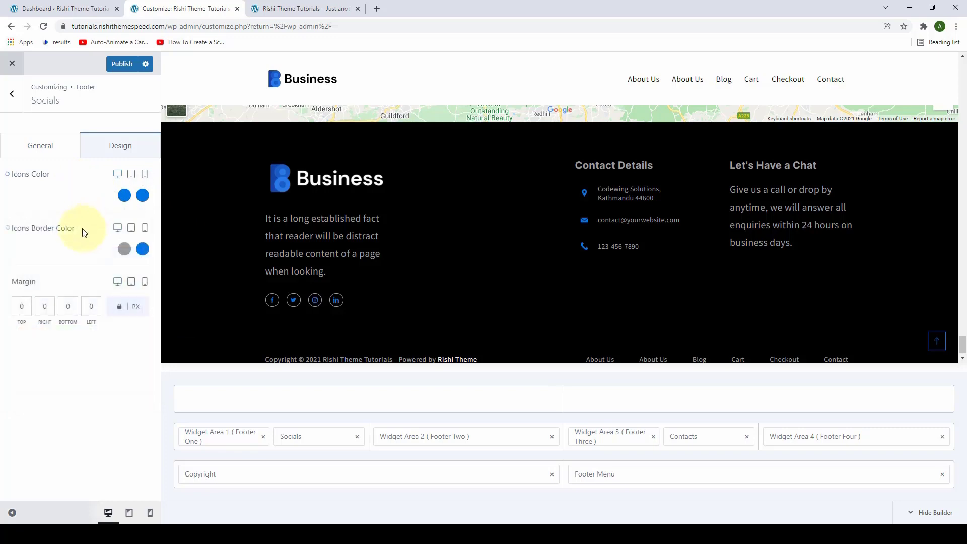
left_click(129, 252)
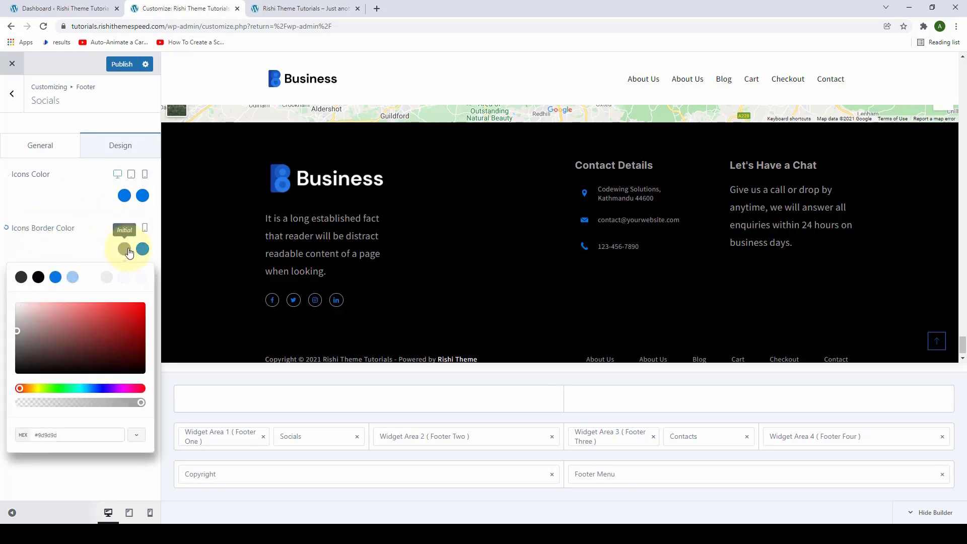
left_click(73, 279)
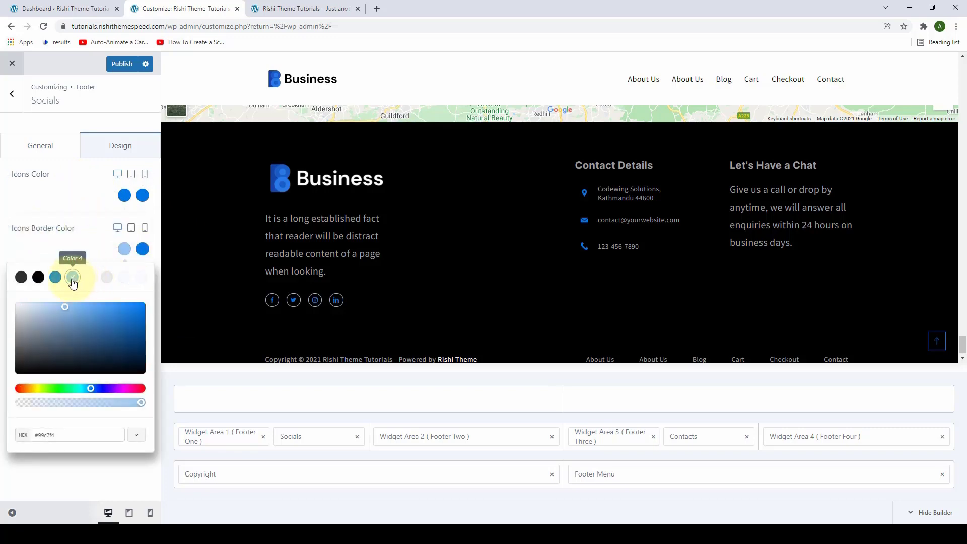
left_click(80, 202)
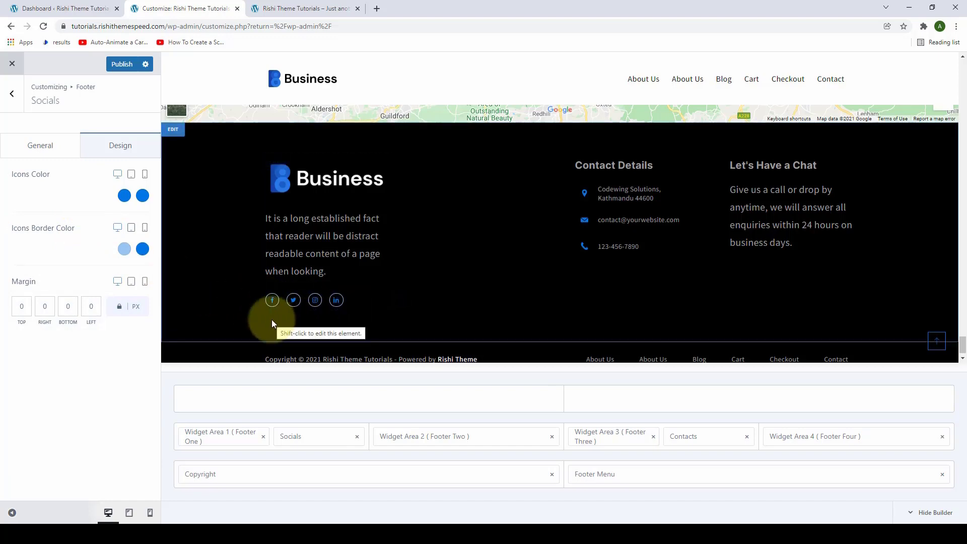
left_click(119, 66)
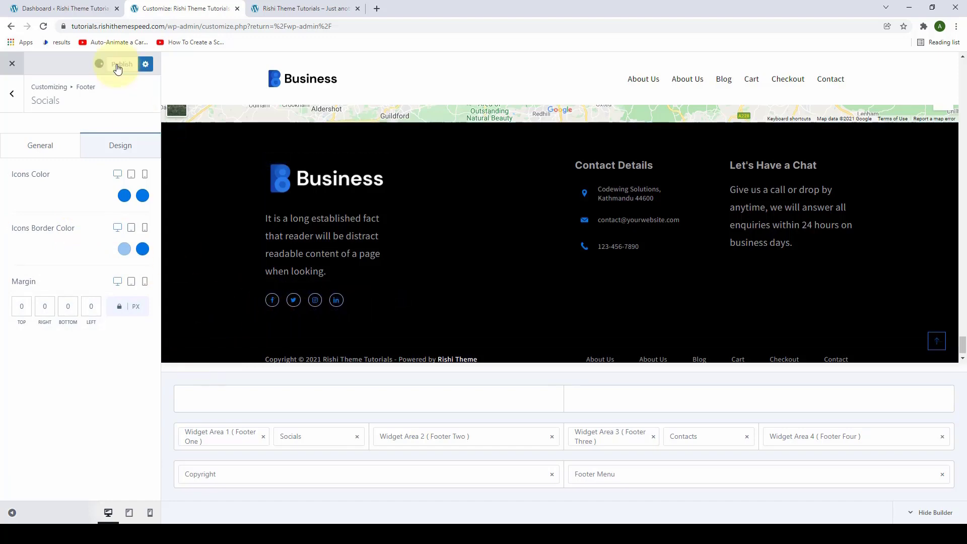